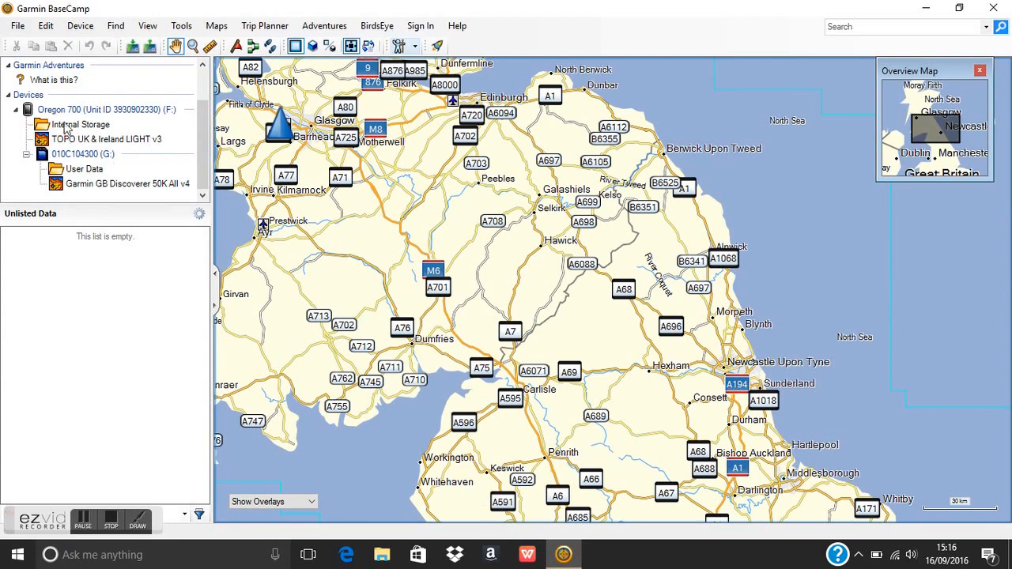
Select Garmin GB Discoverer 50K All v4 as the map product to display
scroll(207, 139, up, 1)
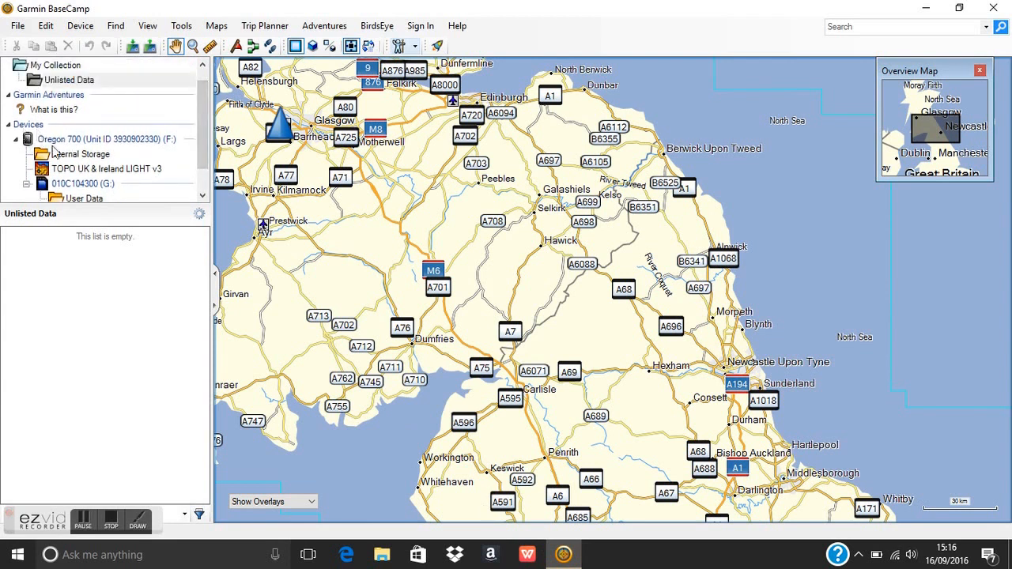
scroll(204, 144, down, 1)
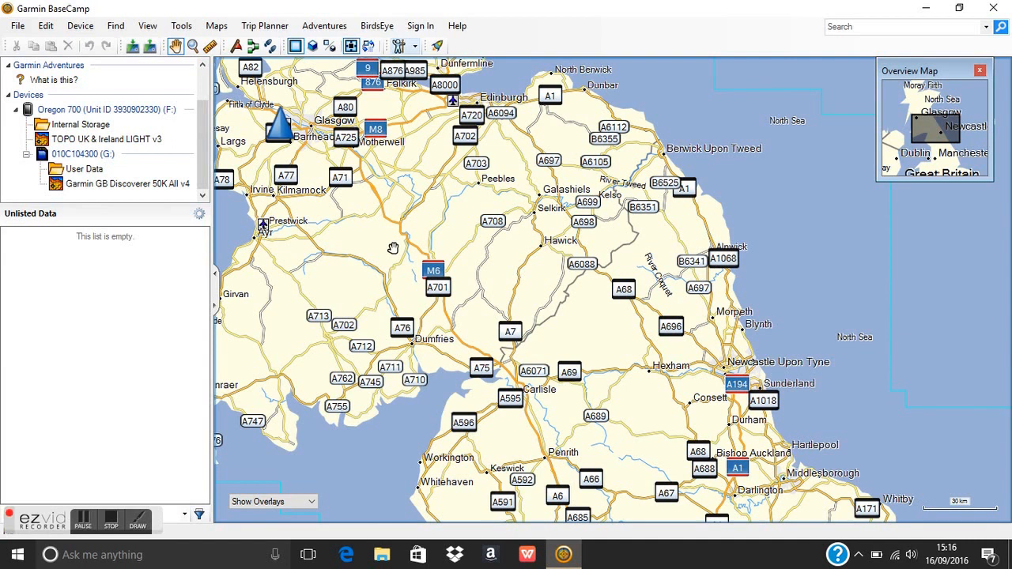
click(217, 26)
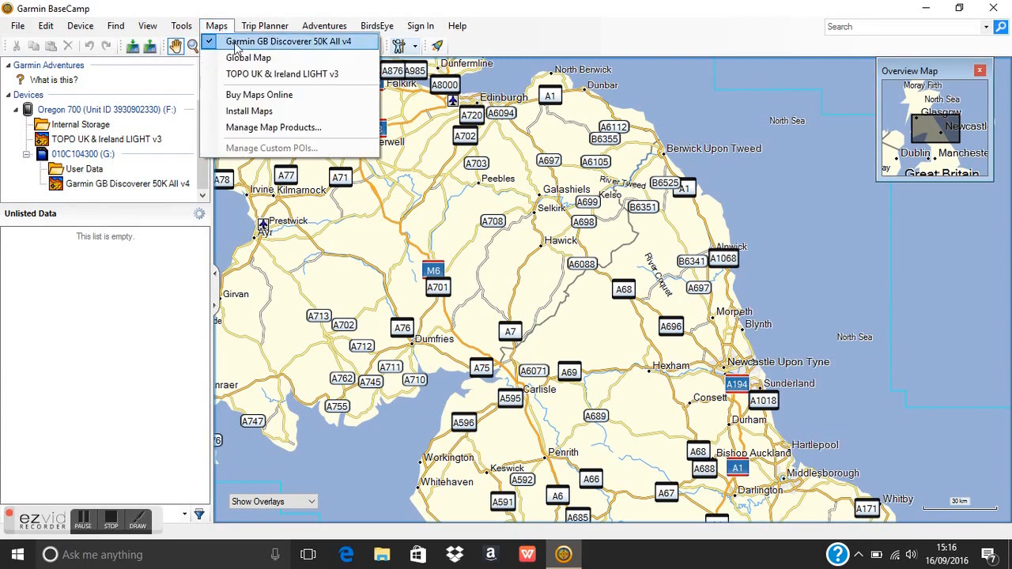
click(291, 44)
click(218, 28)
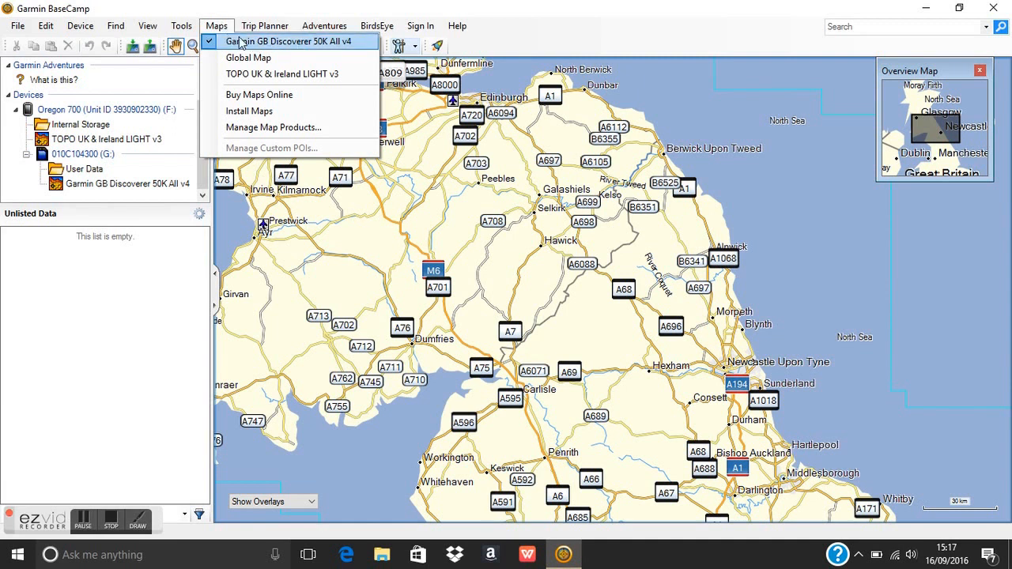
click(296, 47)
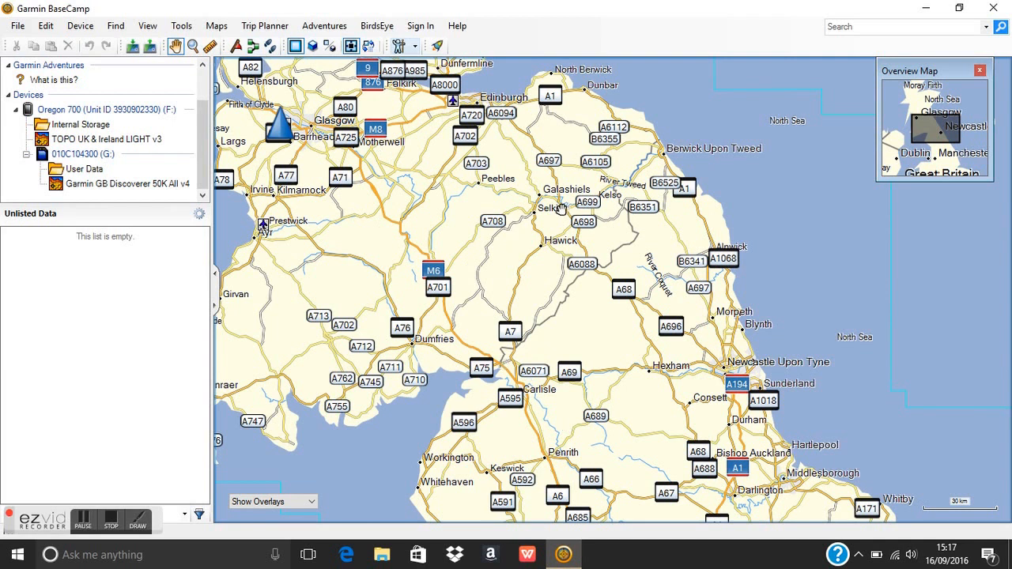
Search for "mungrisdale", show the Mungrisdale point of interest on the map, and close the search results
click(882, 28)
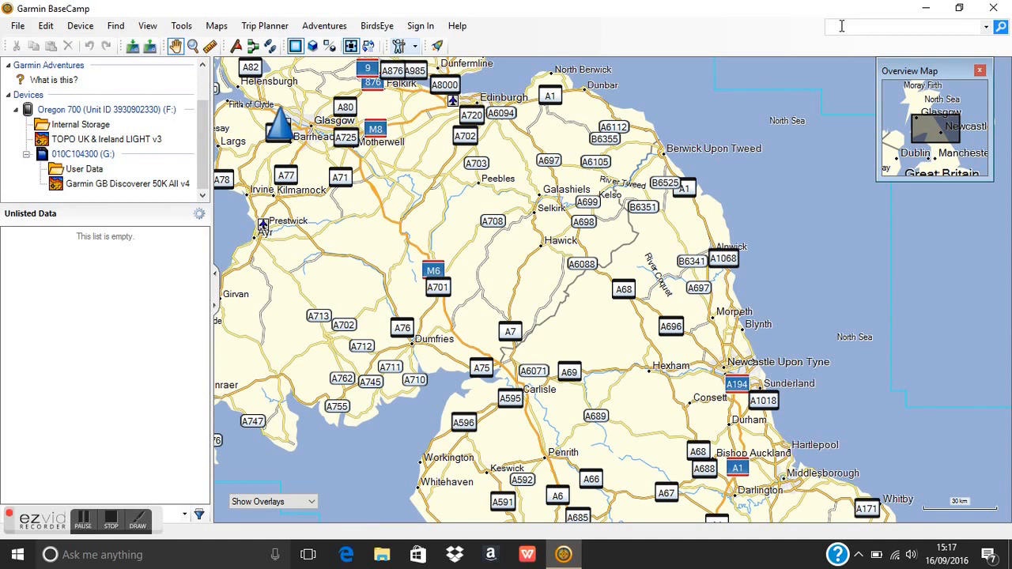
text(mungrisdale)
click(1001, 28)
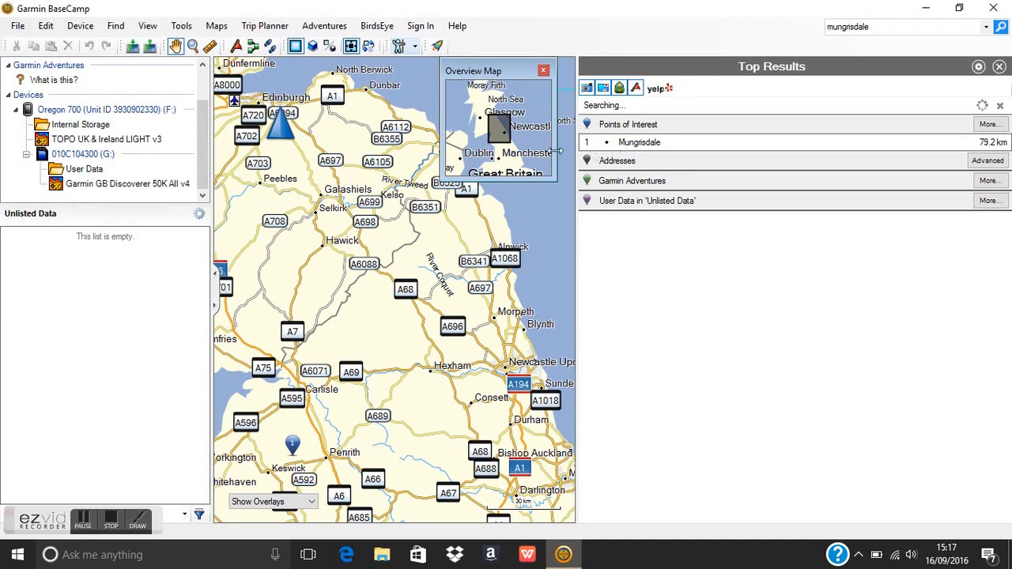
click(637, 146)
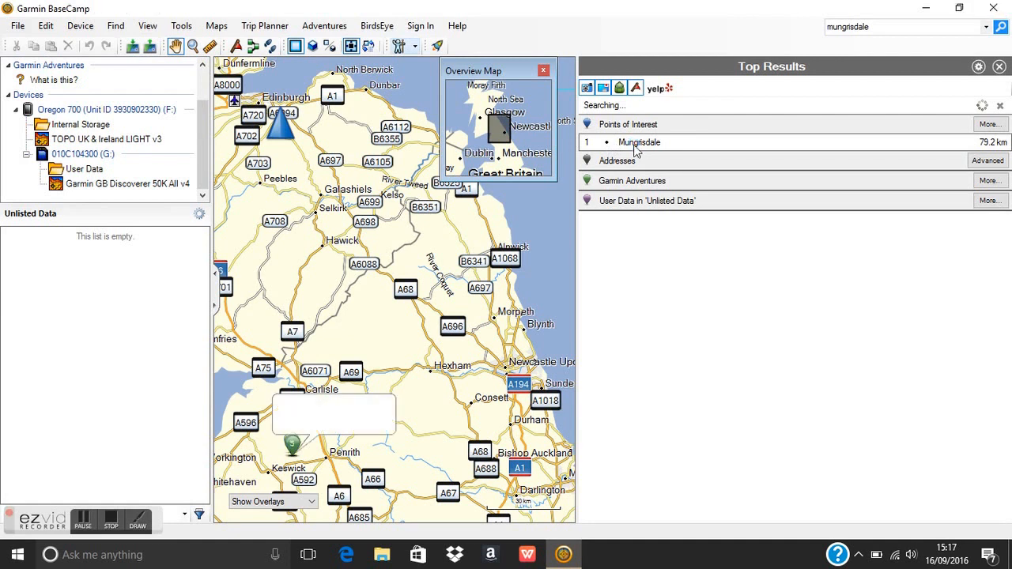
double_click(636, 151)
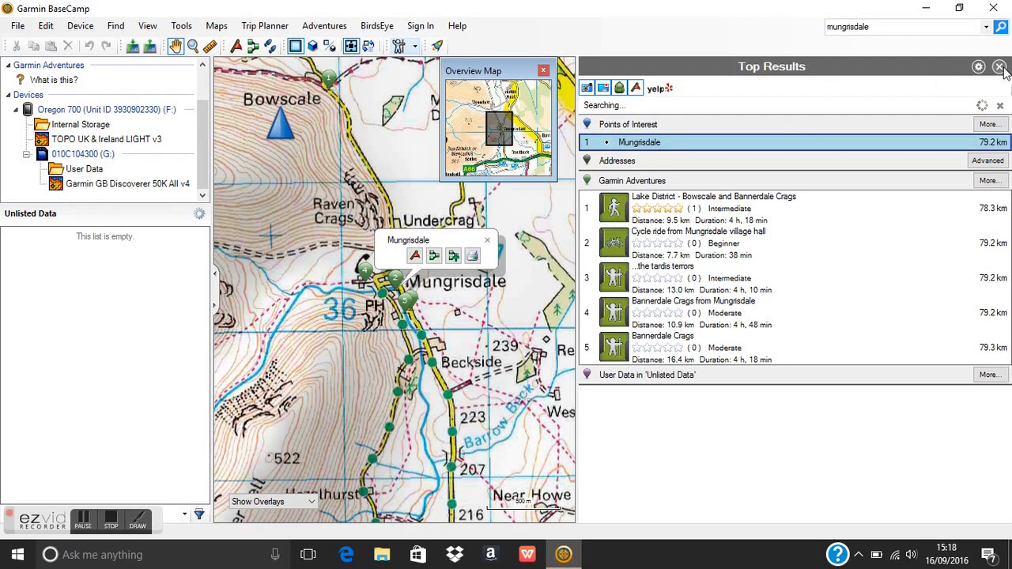
click(999, 66)
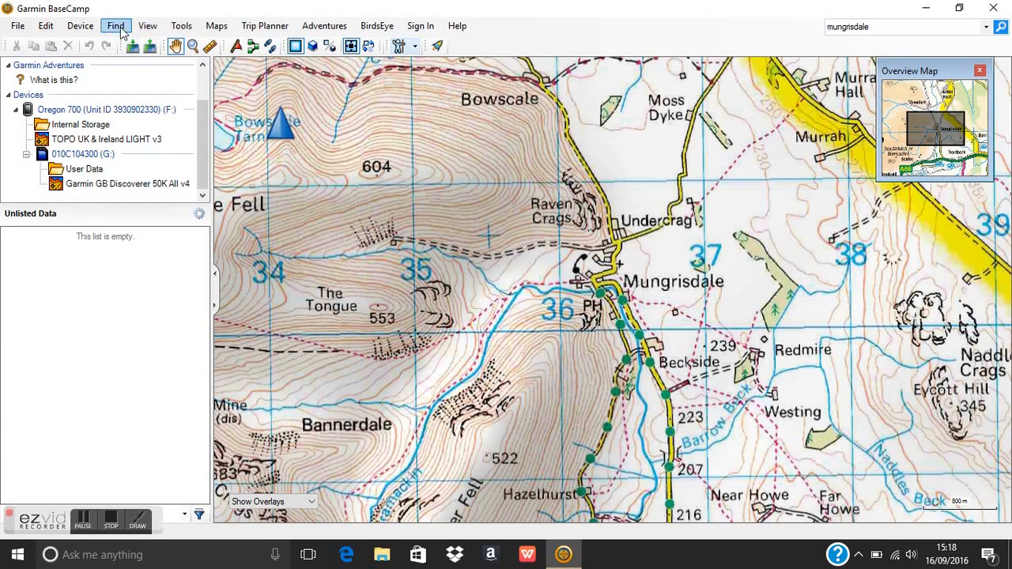
View the map centre's grid reference in Locate Coordinates and dismiss the dialog
click(116, 27)
click(138, 241)
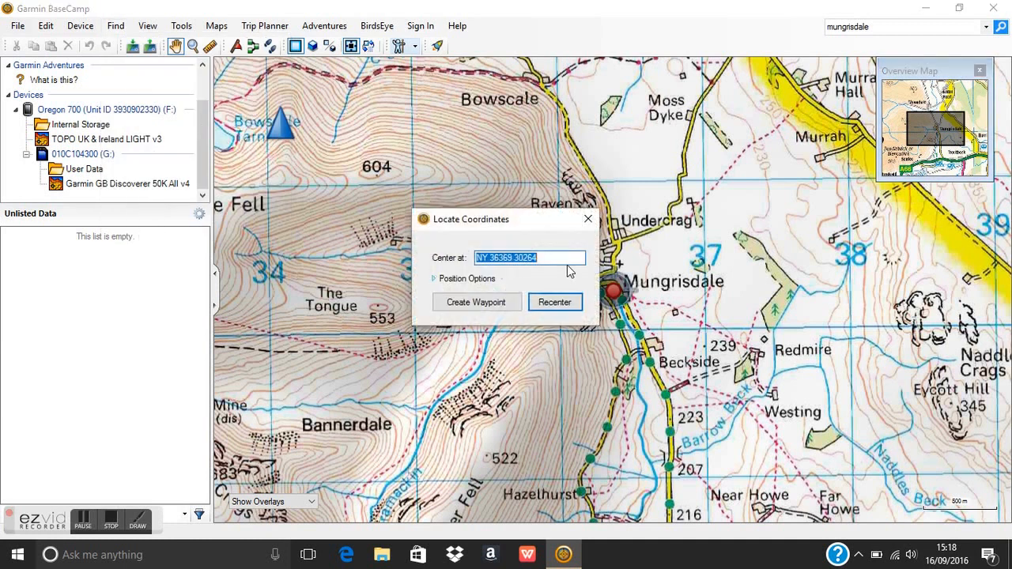
click(588, 219)
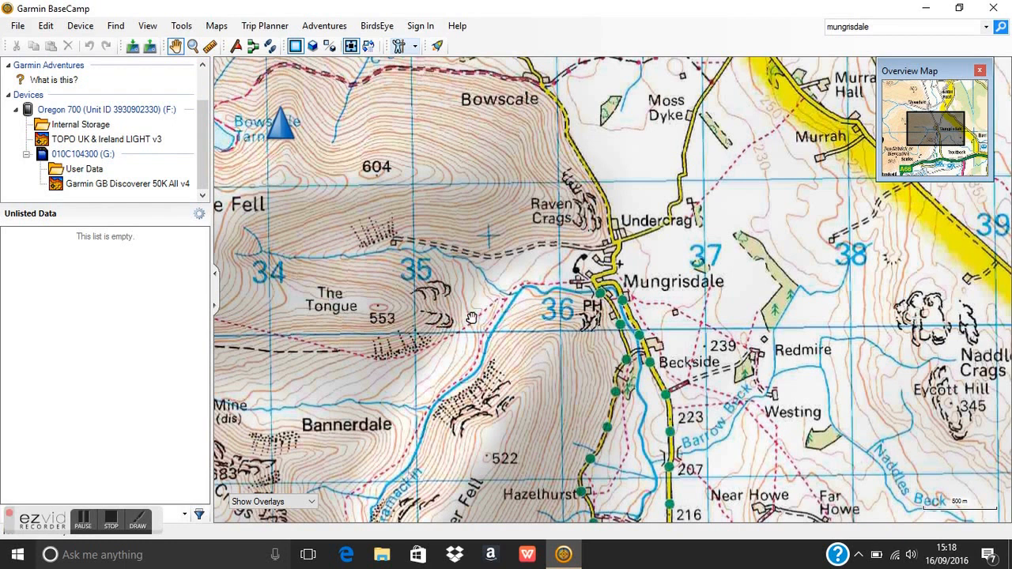
Examine the paths and terrain west of Mungrisdale around Bowscale Fell, Blackhazel Beck and the Cumbria Way
drag(474, 317, 619, 303)
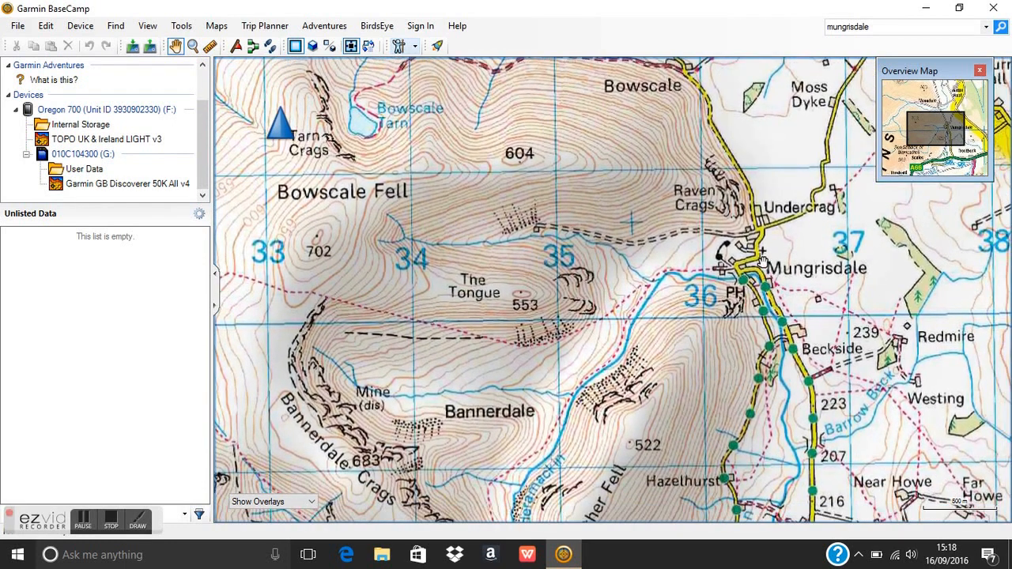
drag(645, 350, 791, 348)
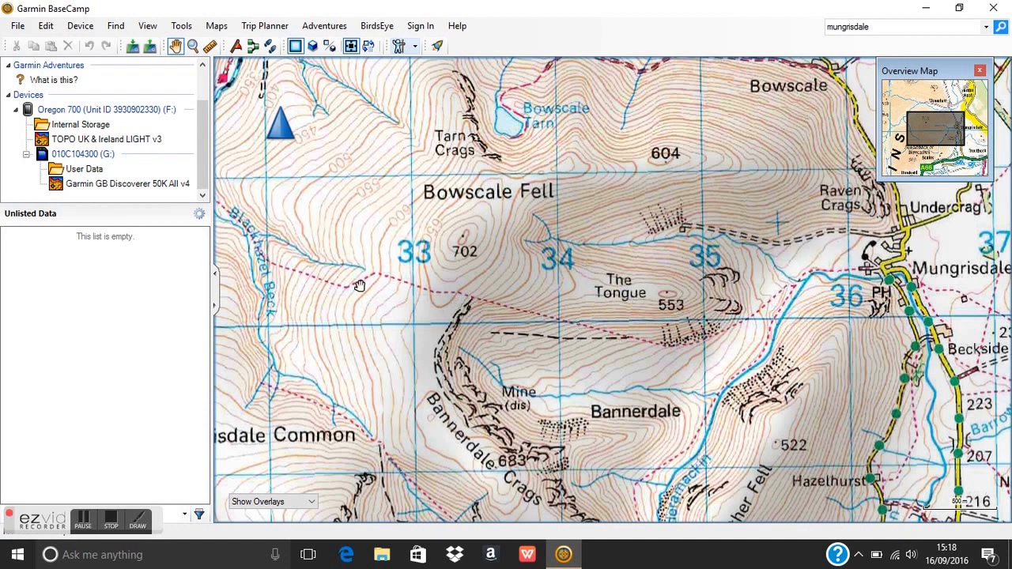
drag(274, 245, 568, 408)
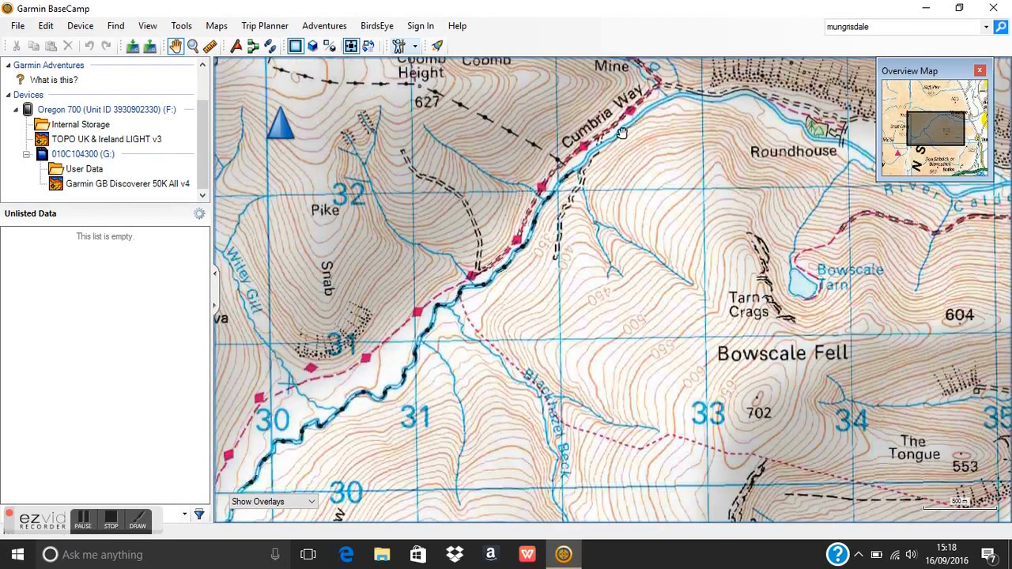
drag(644, 275, 460, 204)
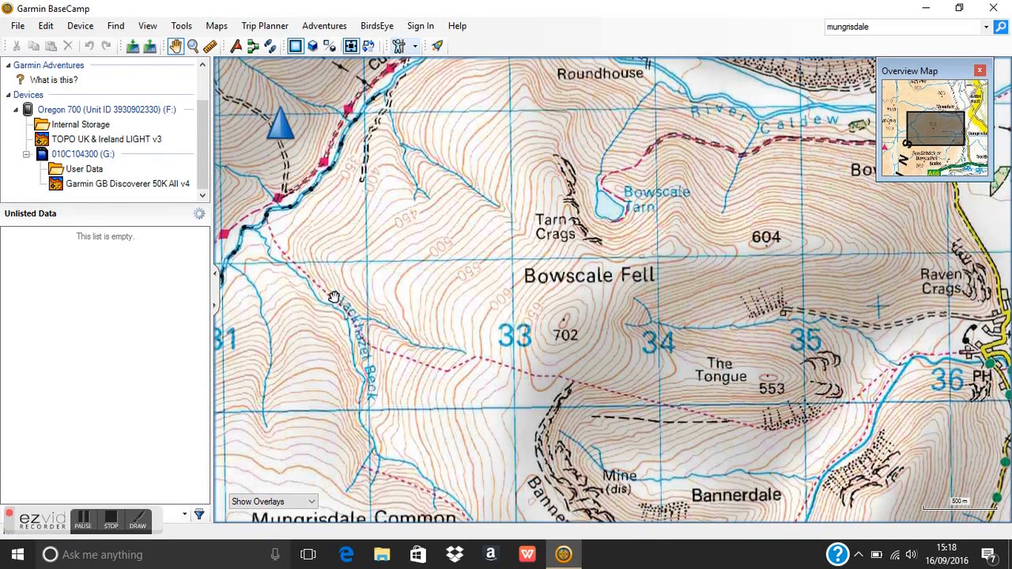
drag(386, 210, 404, 308)
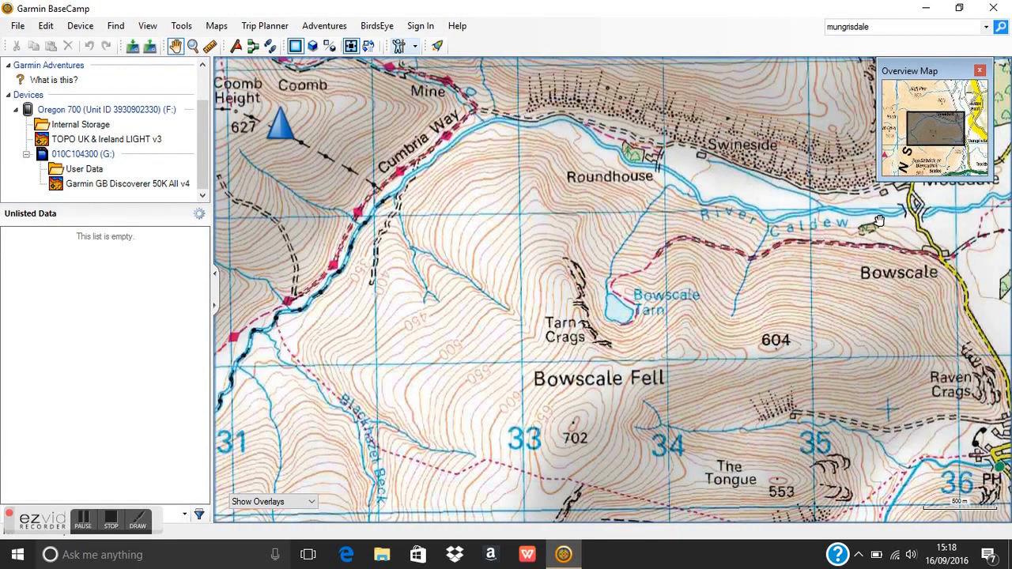
drag(638, 359, 625, 255)
scroll(624, 254, down, 1)
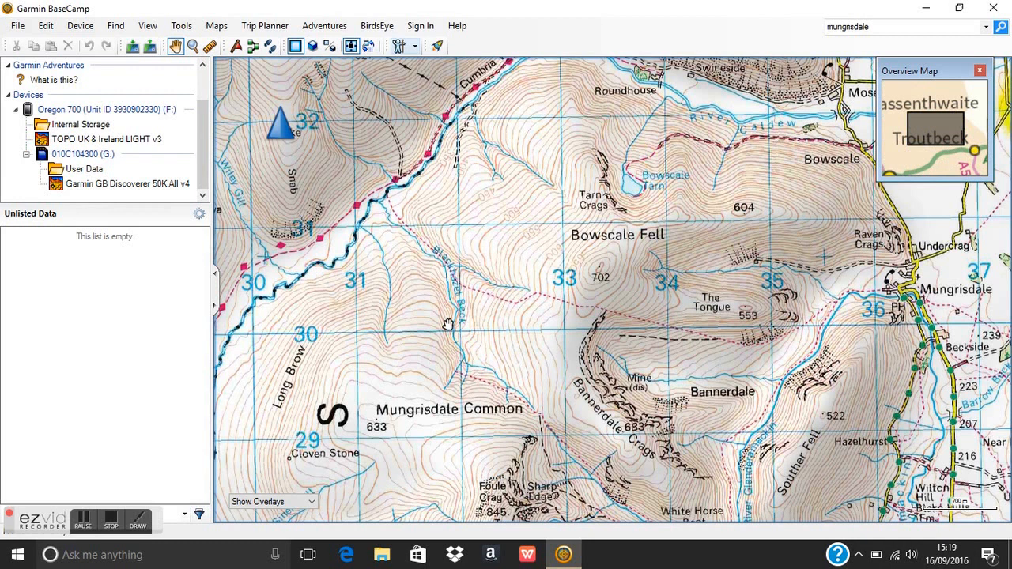
drag(537, 227, 527, 307)
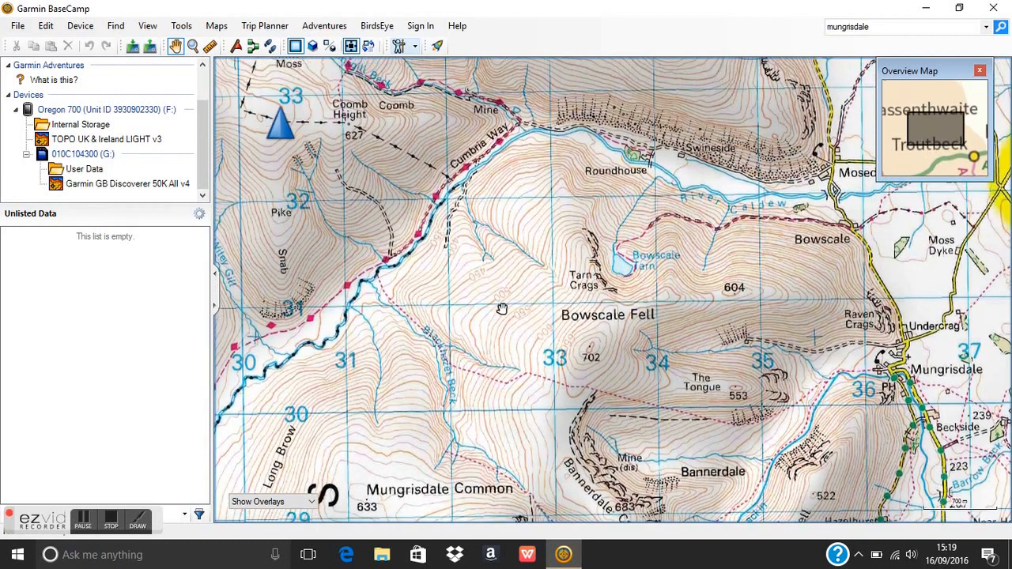
scroll(547, 287, up, 1)
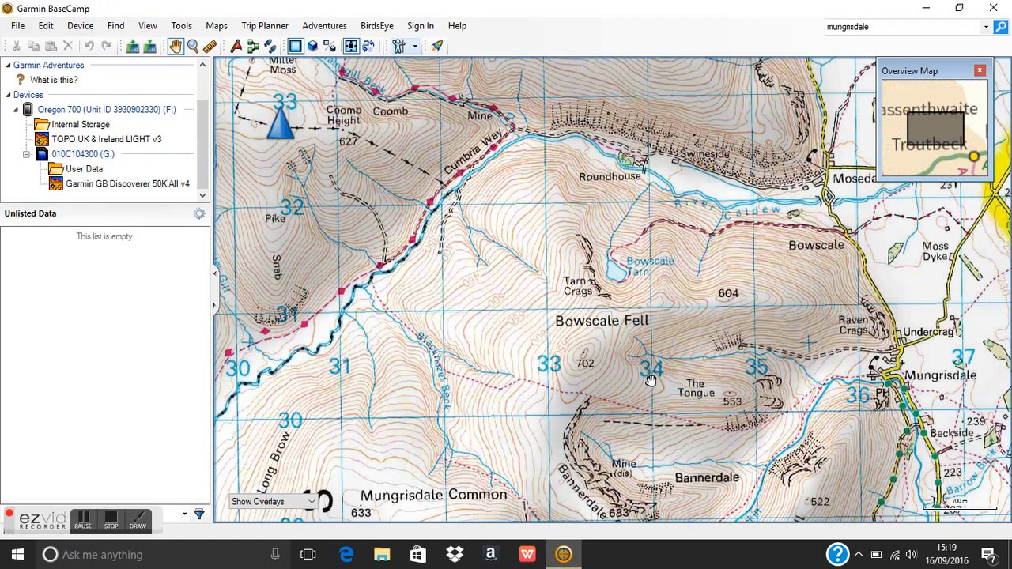
mouse_move(235, 126)
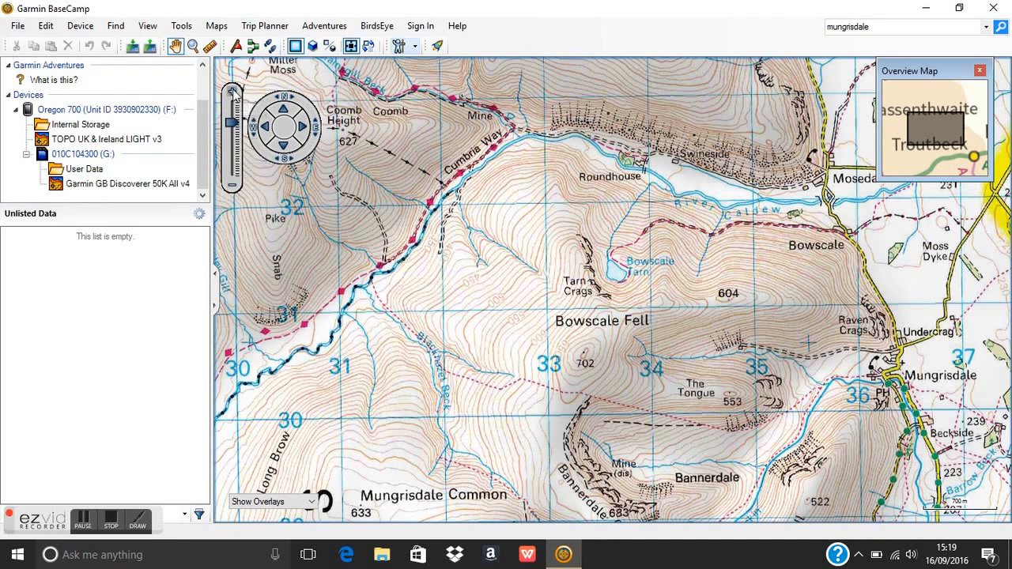
click(233, 93)
click(231, 184)
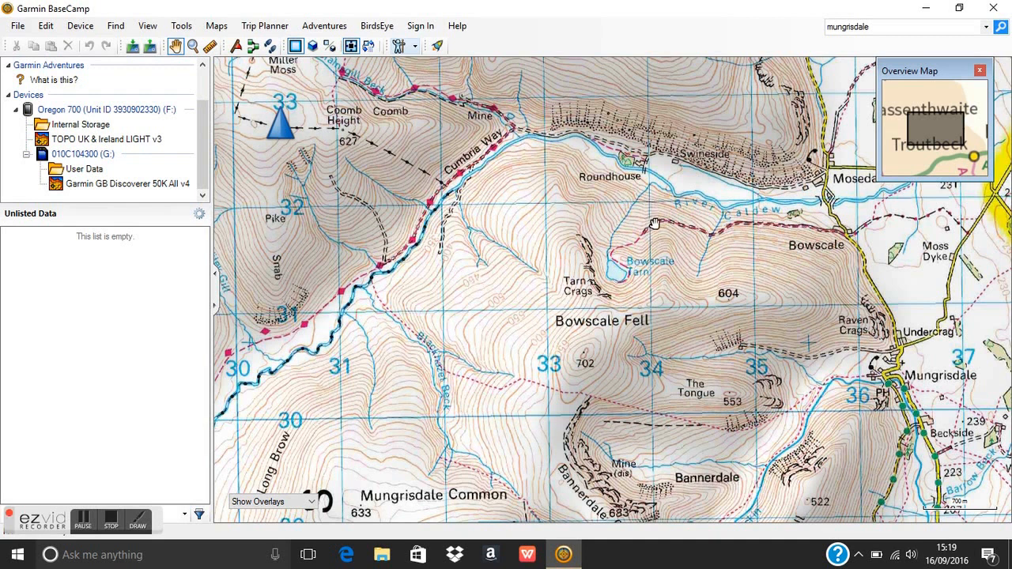
Switch the activity profile to Direct, back to Hiking, and finally to Direct for route planning
click(416, 49)
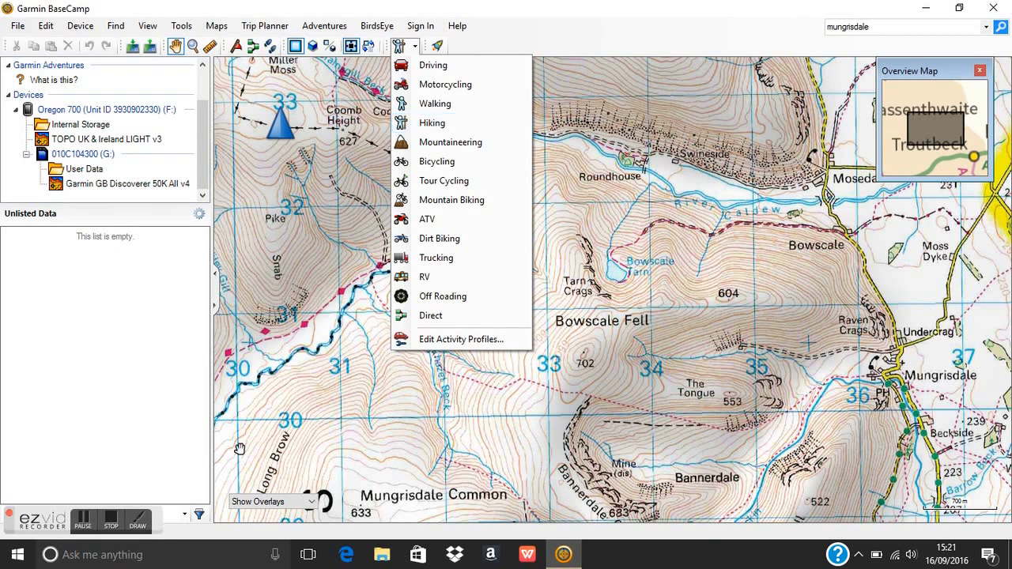
click(442, 316)
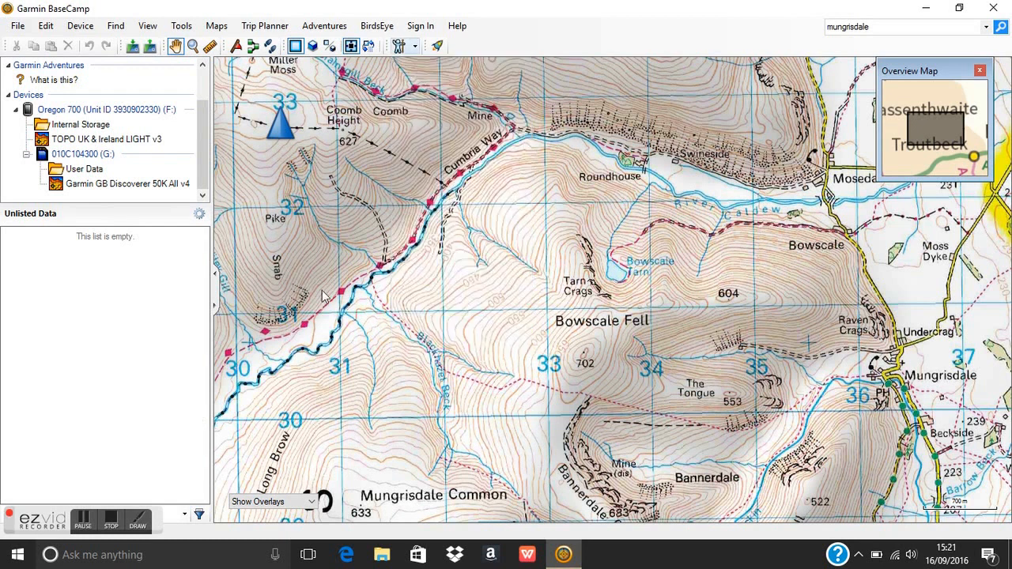
click(413, 47)
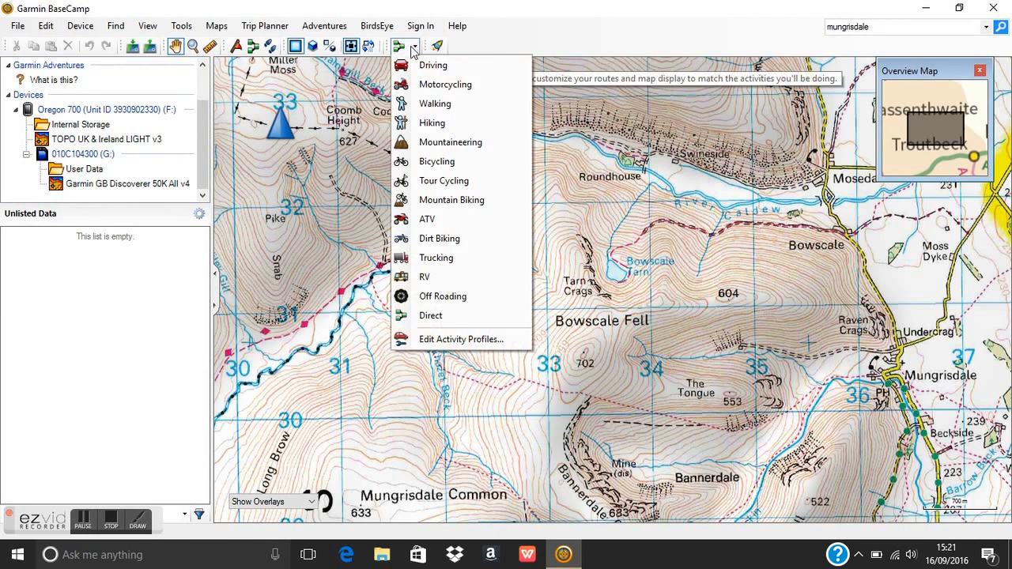
click(437, 125)
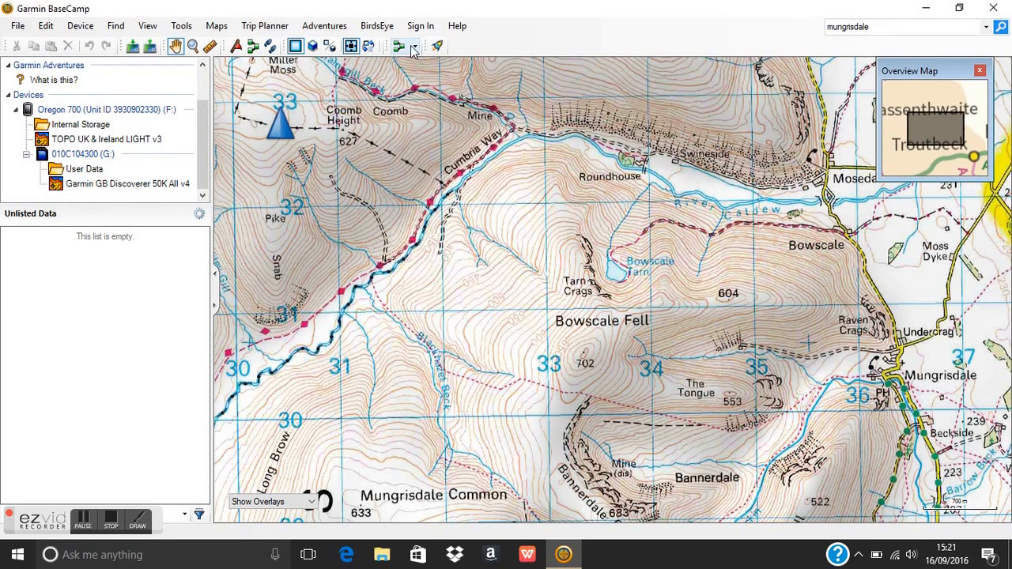
click(415, 48)
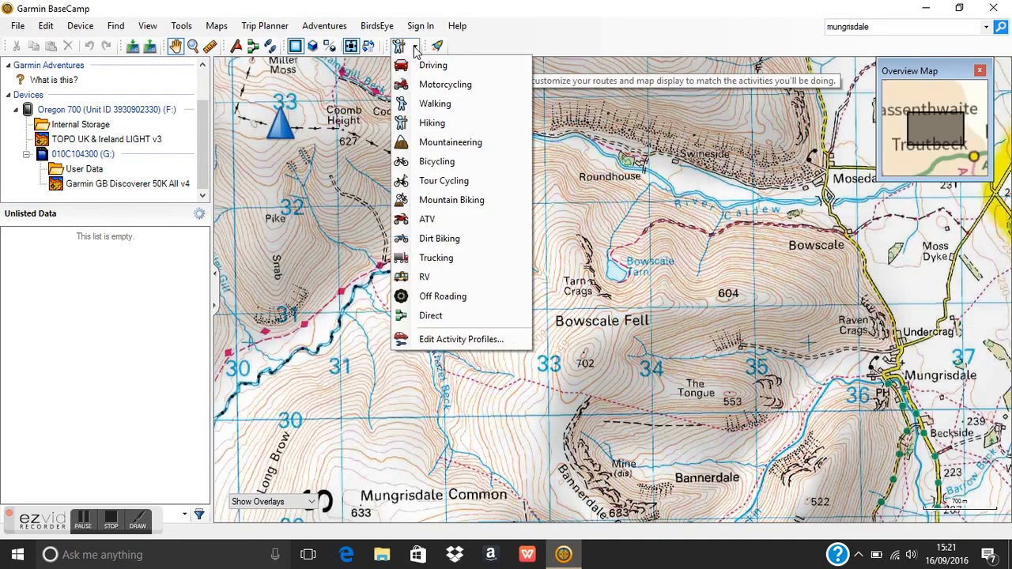
click(443, 317)
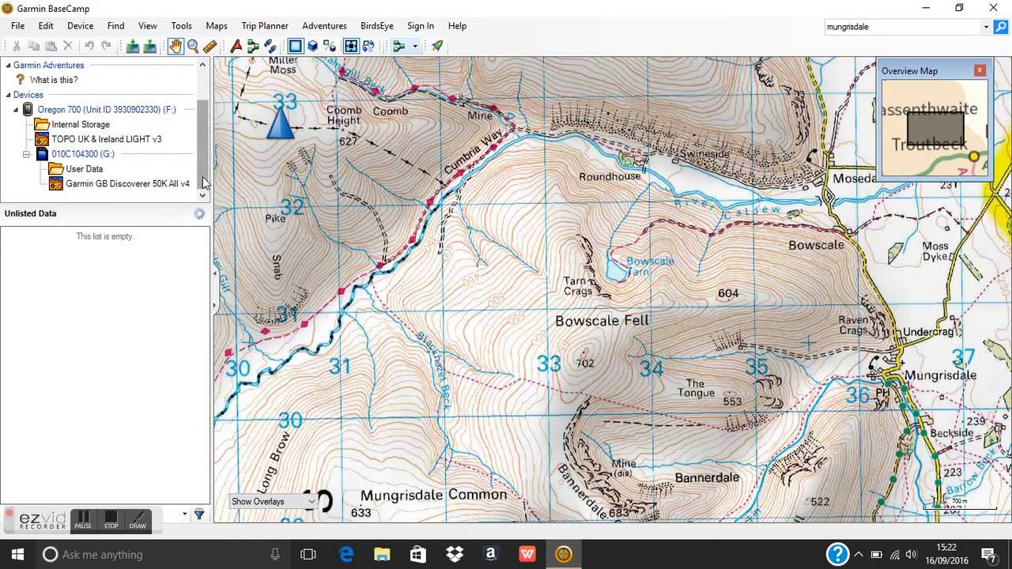
Create a new list folder inside My Collection in the library
drag(203, 183, 202, 150)
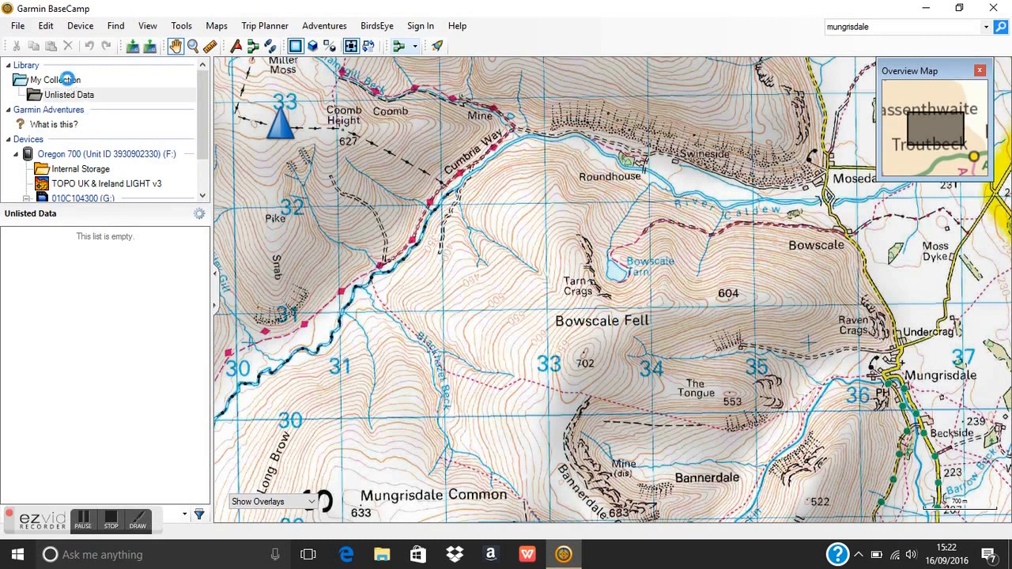
click(68, 84)
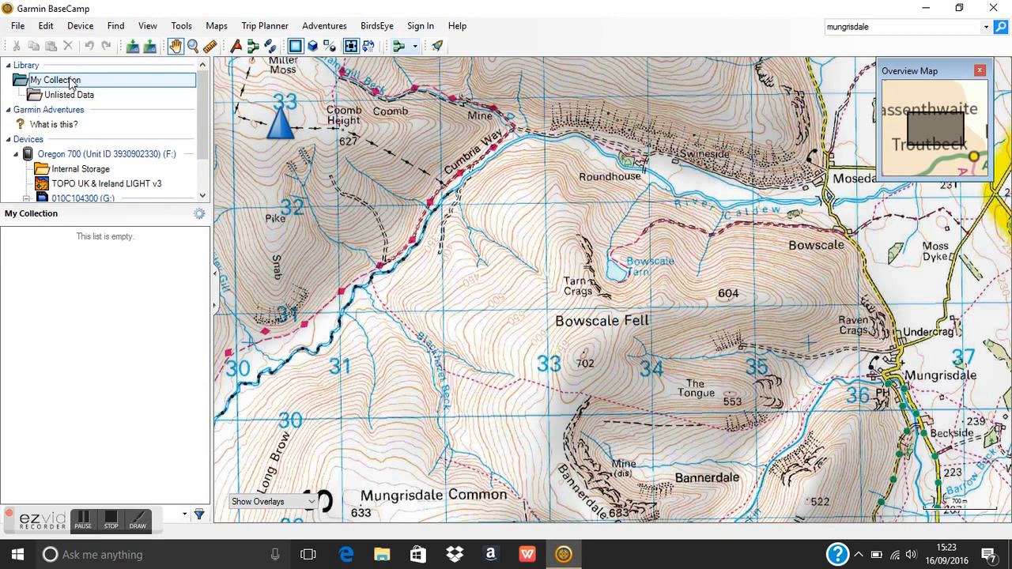
click(23, 28)
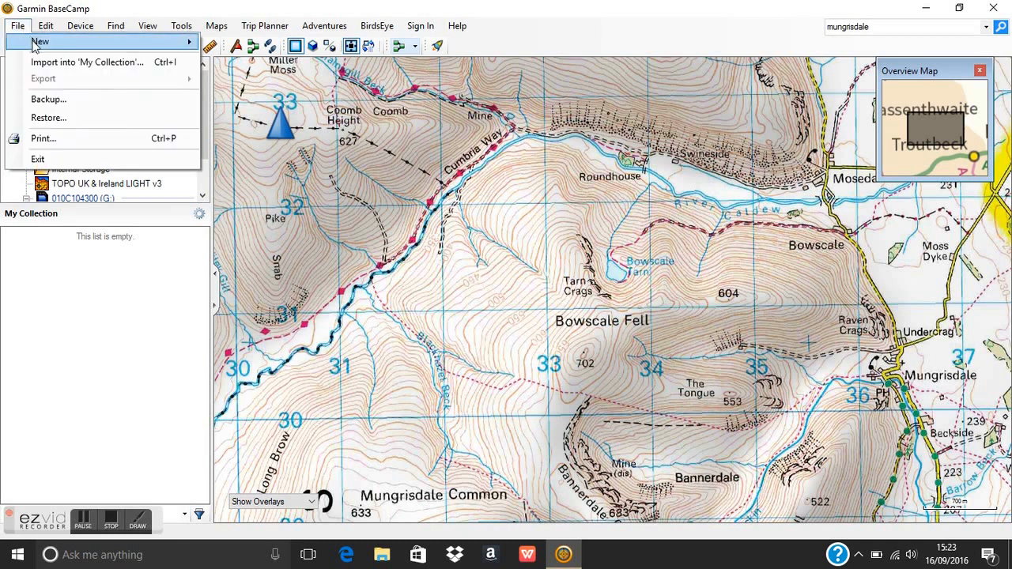
mouse_move(35, 44)
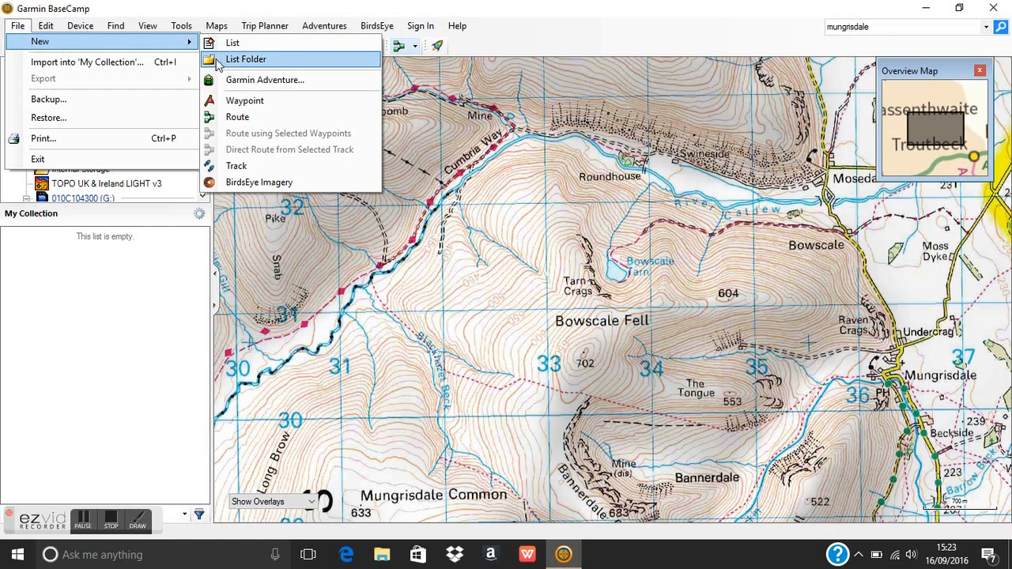
click(245, 59)
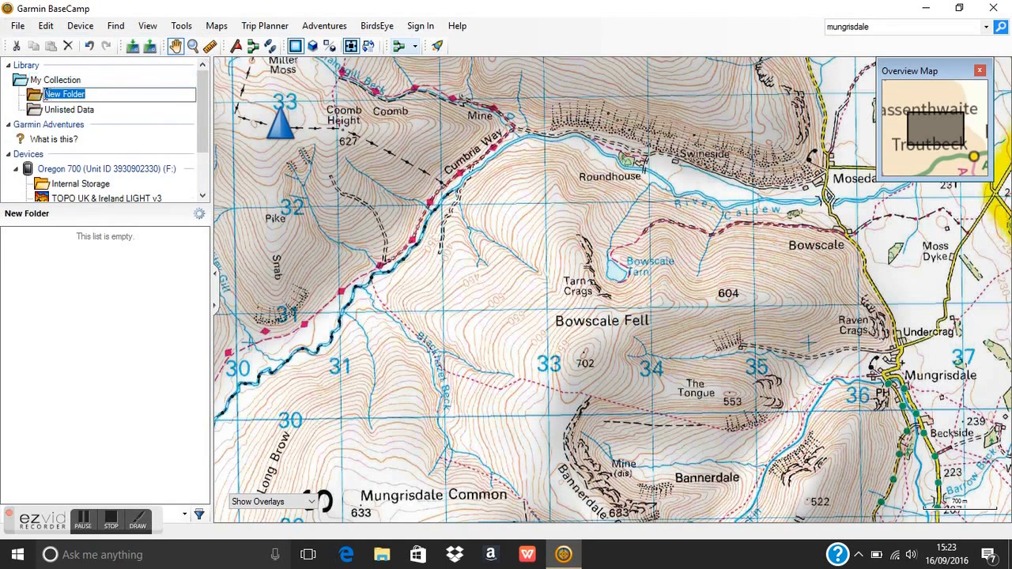
Name the new list folder Walking
click(100, 94)
key(BackSpace)
key(BackSpace)
key(BackSpace)
key(BackSpace)
key(BackSpace)
key(BackSpace)
key(BackSpace)
key(BackSpace)
key(BackSpace)
key(BackSpace)
text(Walking)
key(Return)
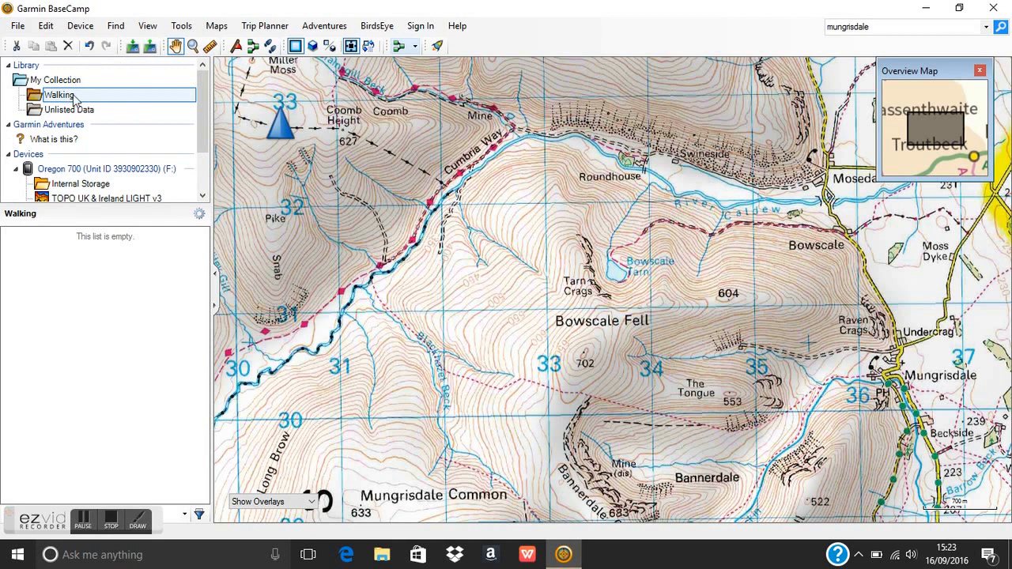
right_click(106, 99)
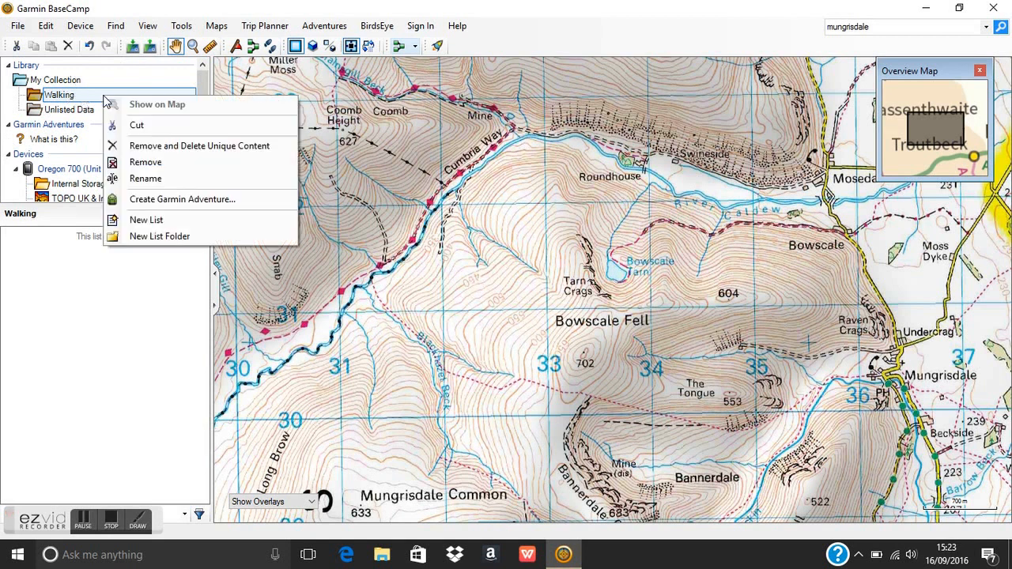
click(139, 178)
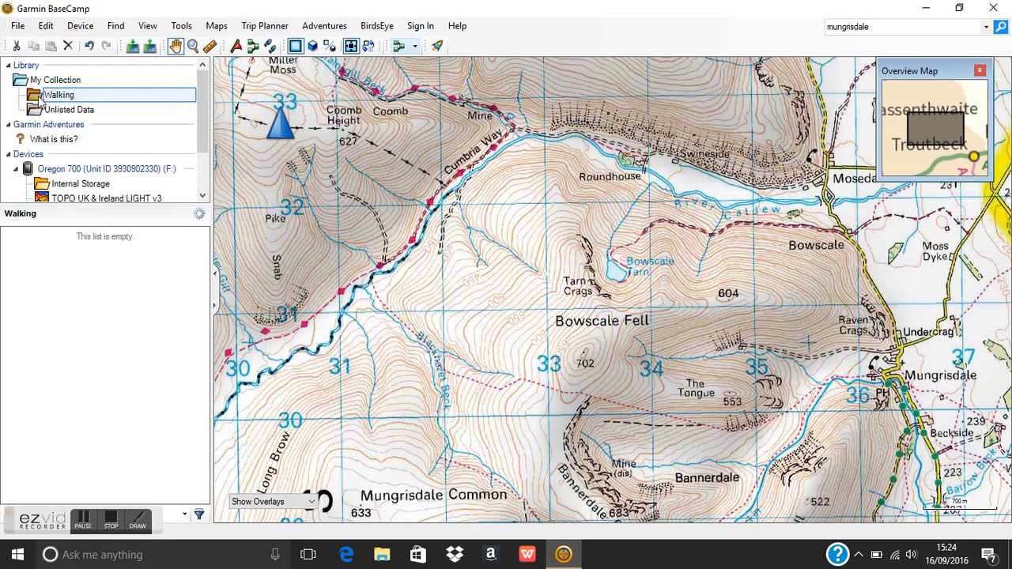
Create a list folder named Lake District inside the Walking folder
click(18, 29)
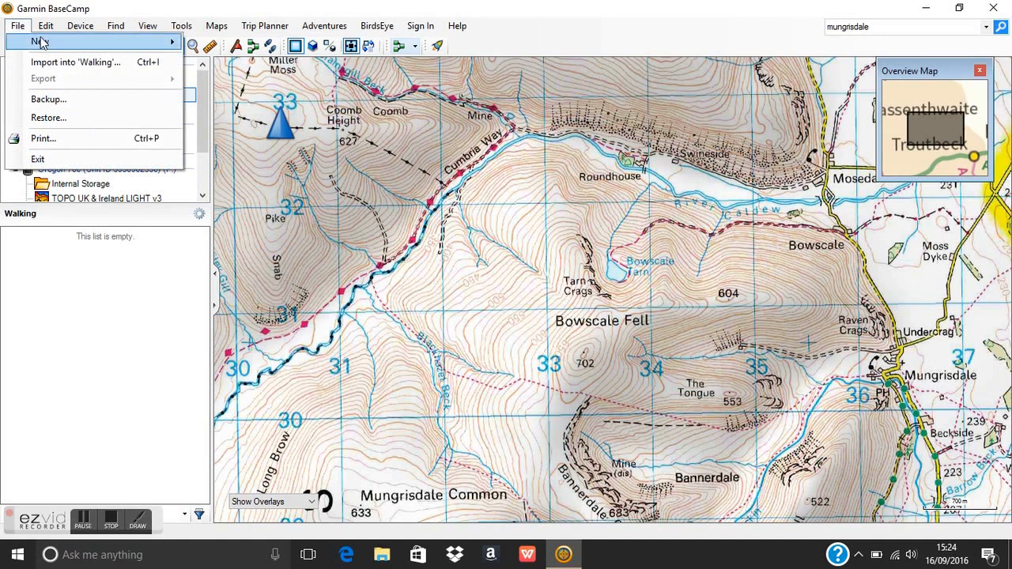
mouse_move(38, 40)
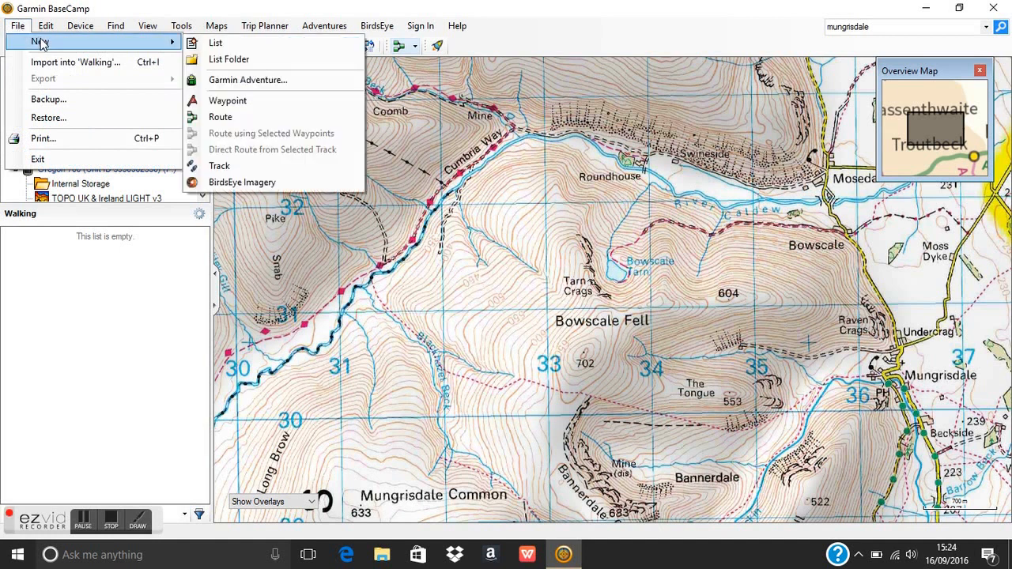
click(220, 65)
text(K)
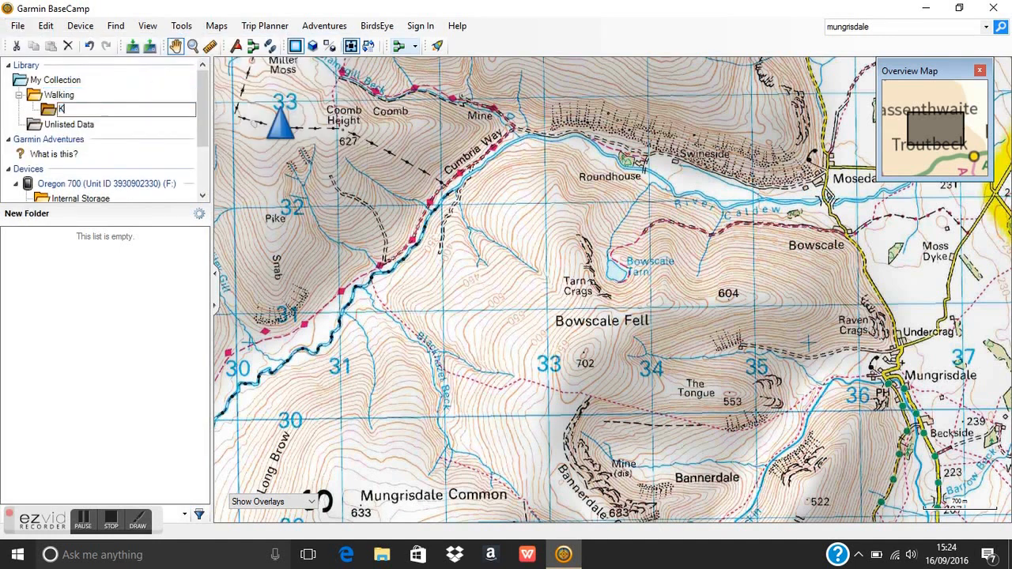
key(BackSpace)
text(Lake District)
key(Return)
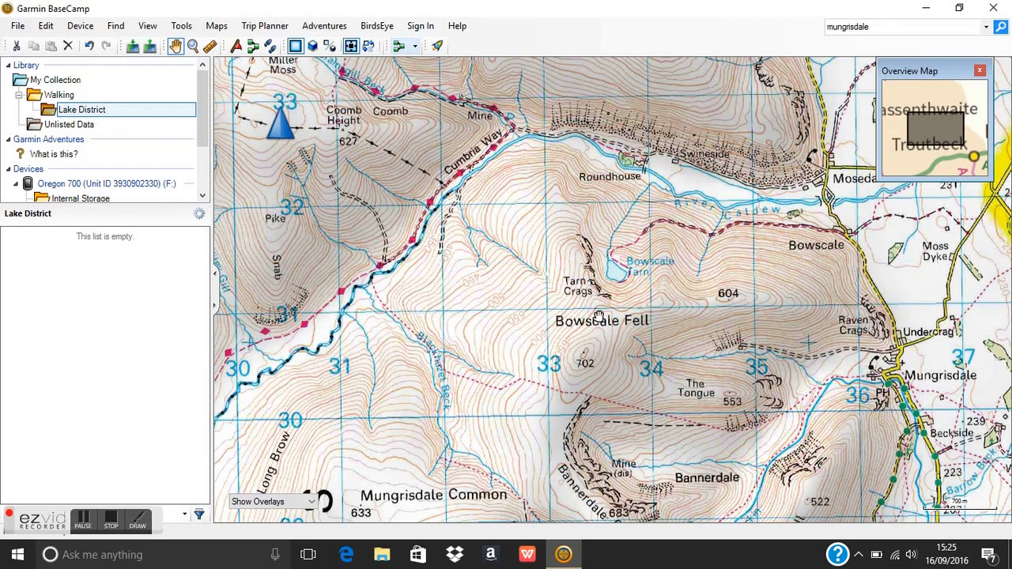
Create a list inside the Lake District folder and name it Bowscale Fell
click(19, 27)
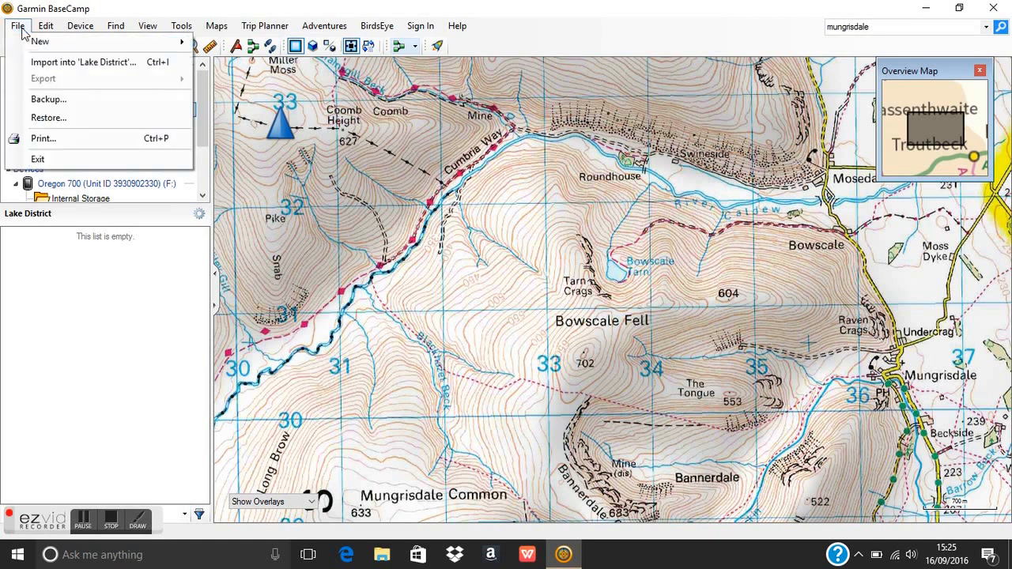
mouse_move(31, 44)
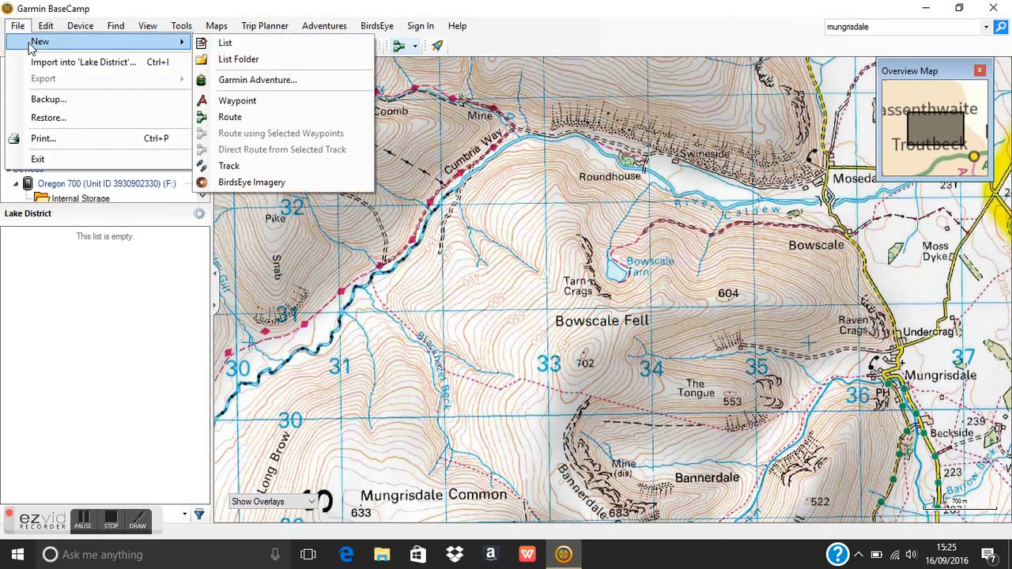
click(224, 44)
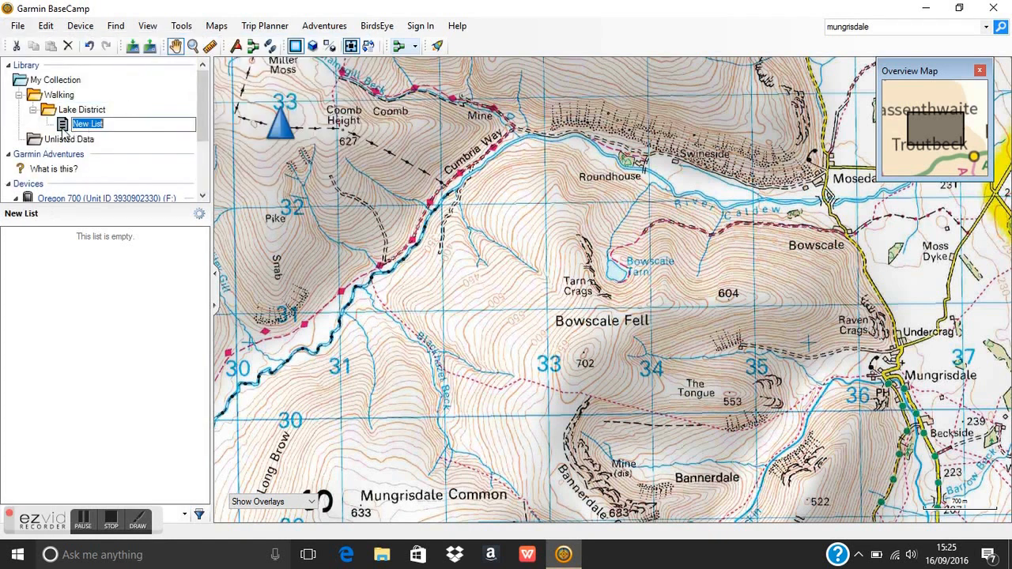
click(121, 124)
key(BackSpace)
key(BackSpace)
key(BackSpace)
key(BackSpace)
key(BackSpace)
key(BackSpace)
key(BackSpace)
key(BackSpace)
text(Bowscale Fell)
key(Return)
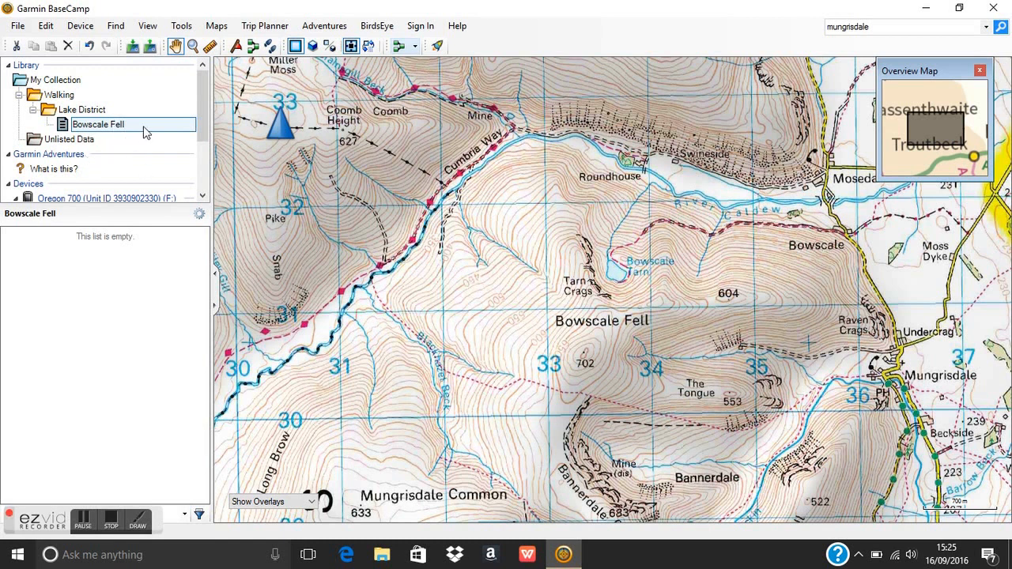
right_click(145, 132)
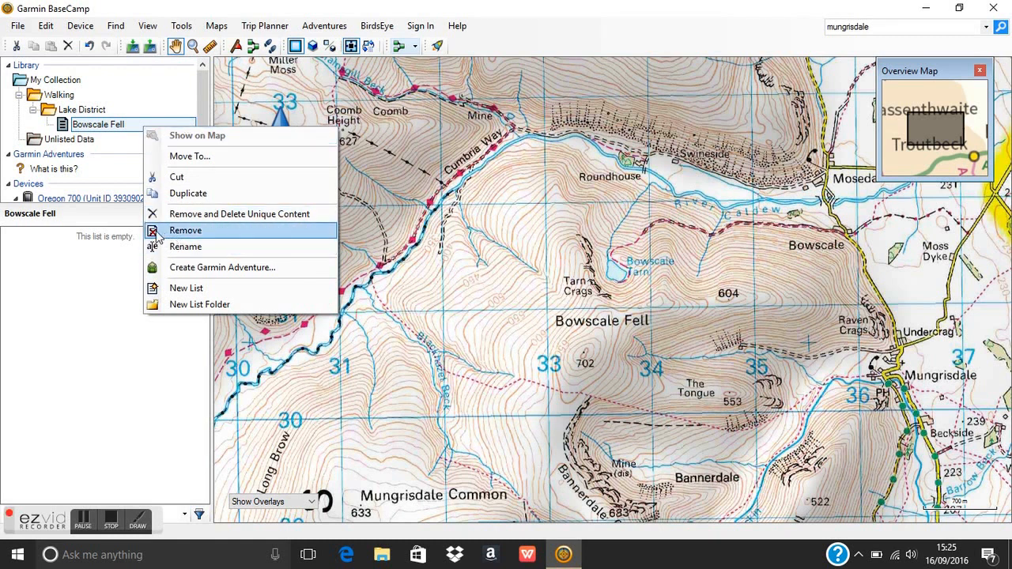
click(95, 249)
With the Bowscale Fell list selected, choose the Direct activity profile and start the Route tool without filling in start or destination
click(86, 126)
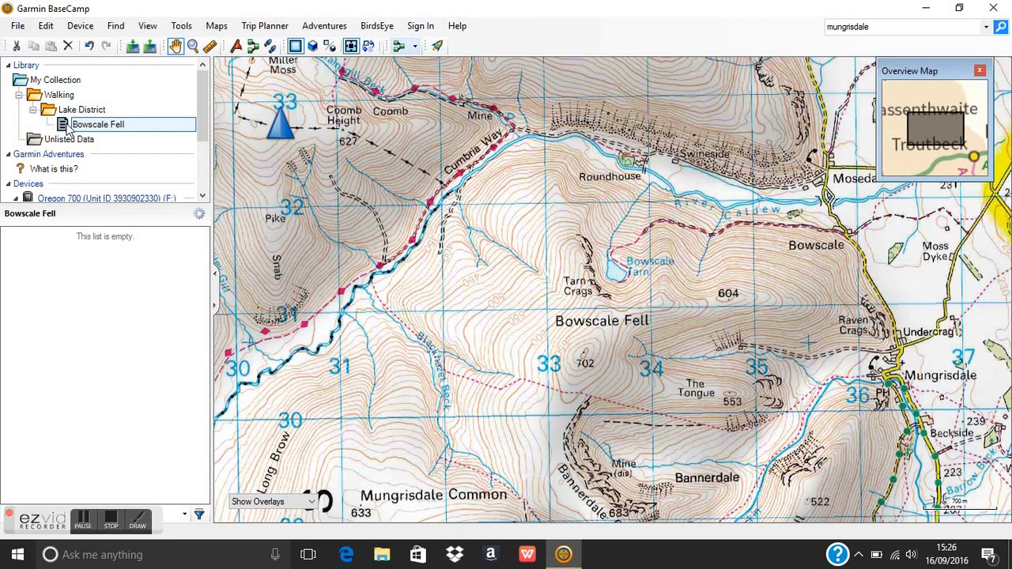
click(415, 51)
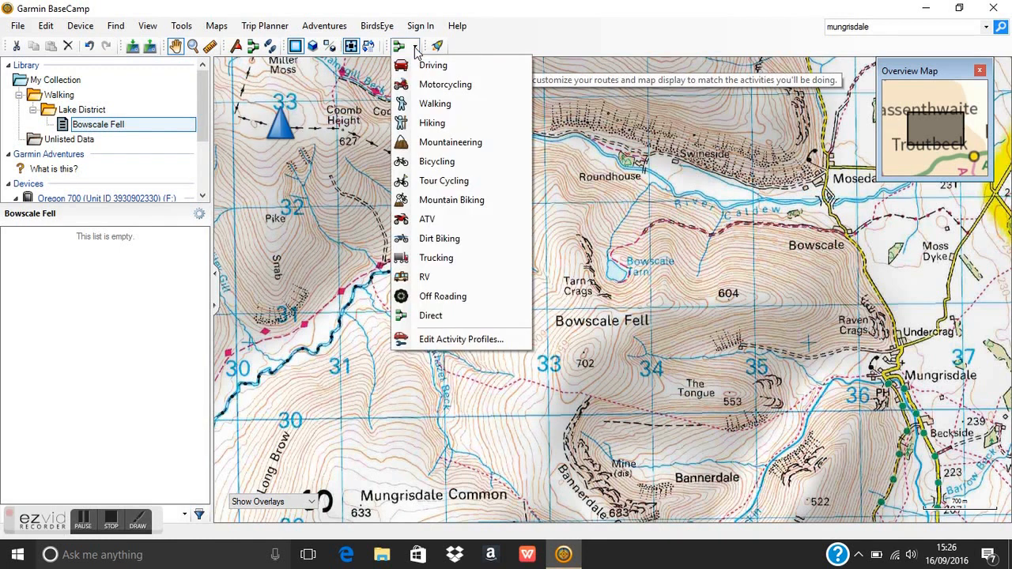
click(434, 317)
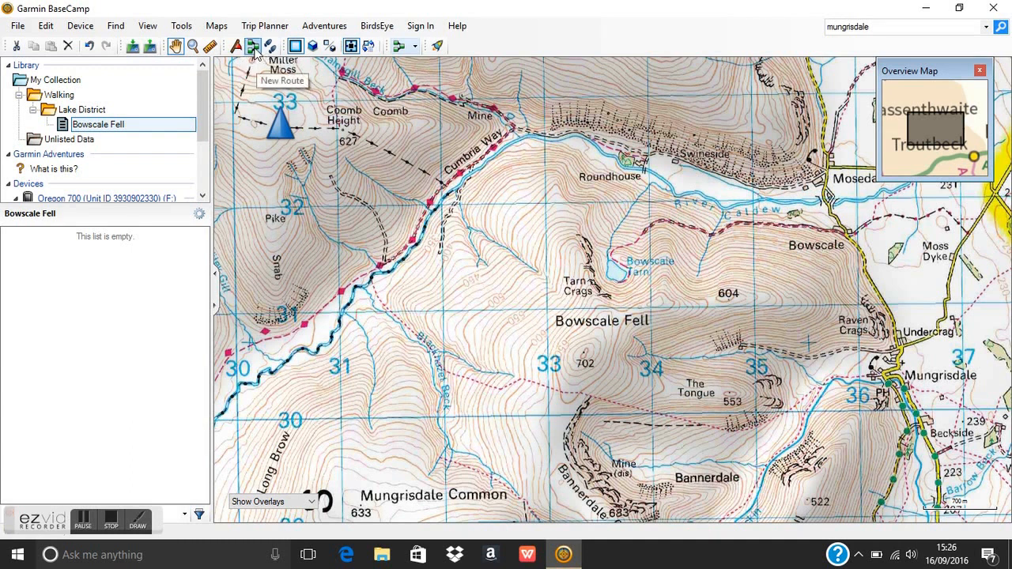
click(182, 26)
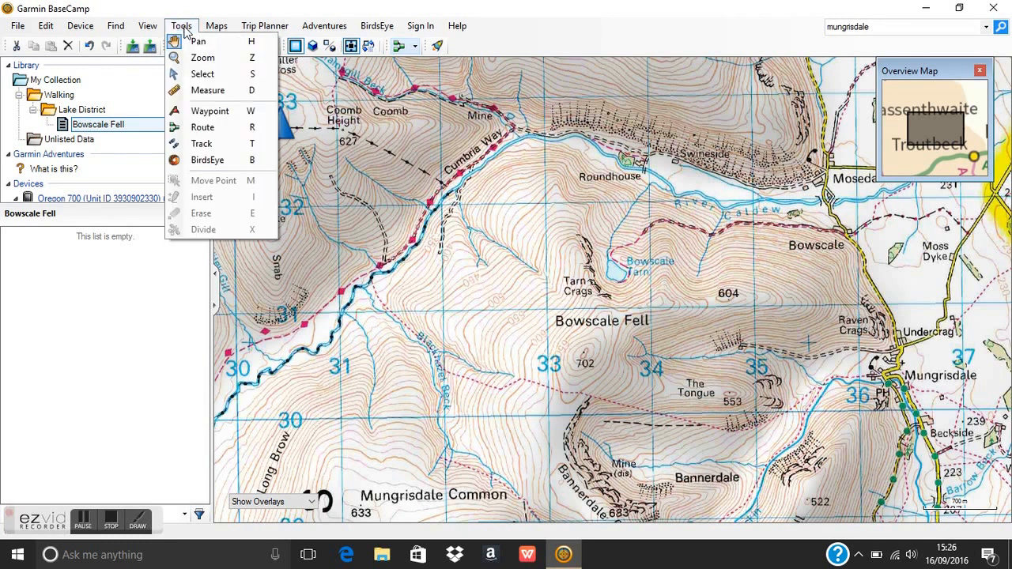
click(199, 129)
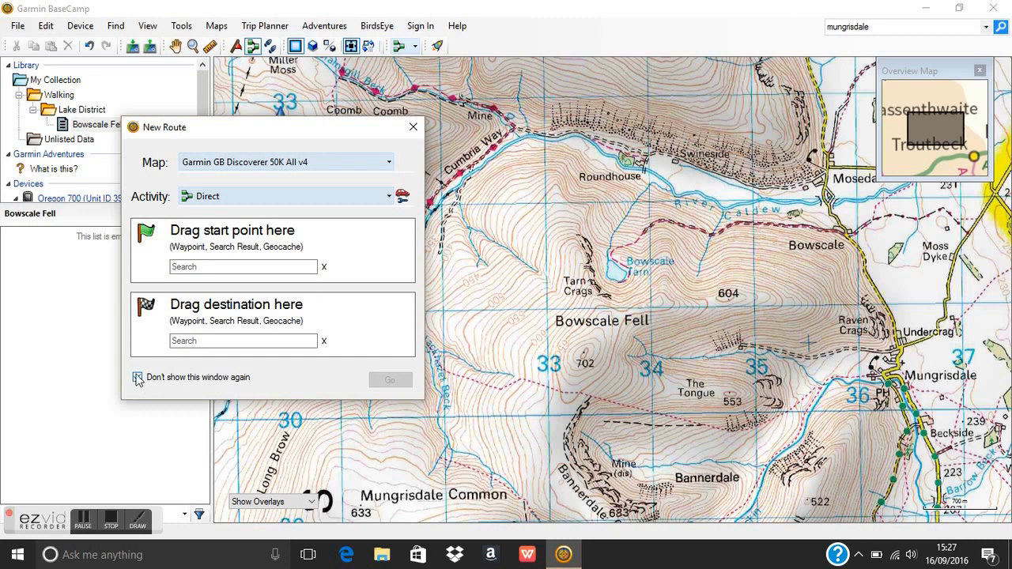
click(414, 128)
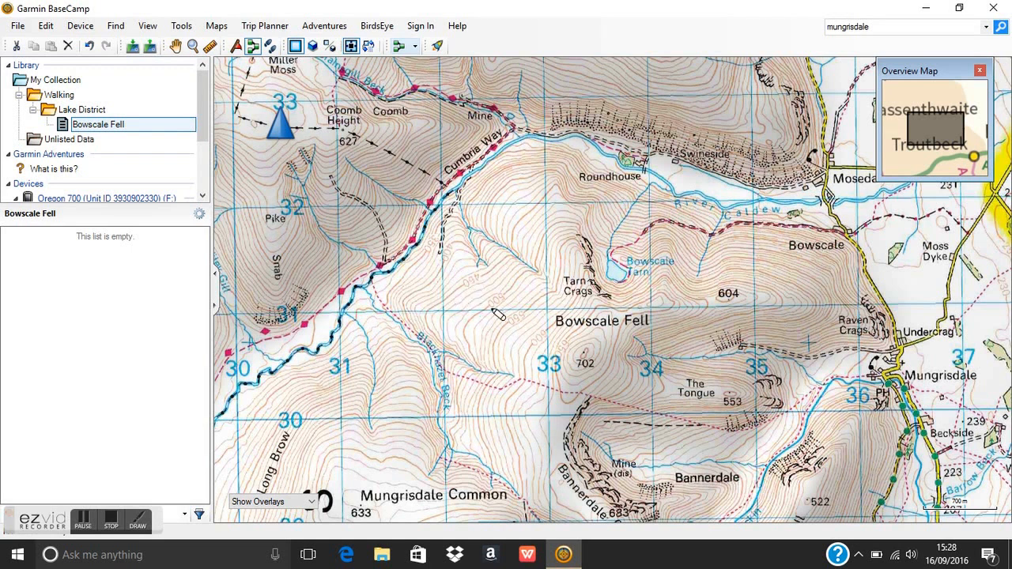
Draw a two-point trial route from west of Tarn Crags to the Bowscale Fell summit, and undo both points
click(538, 287)
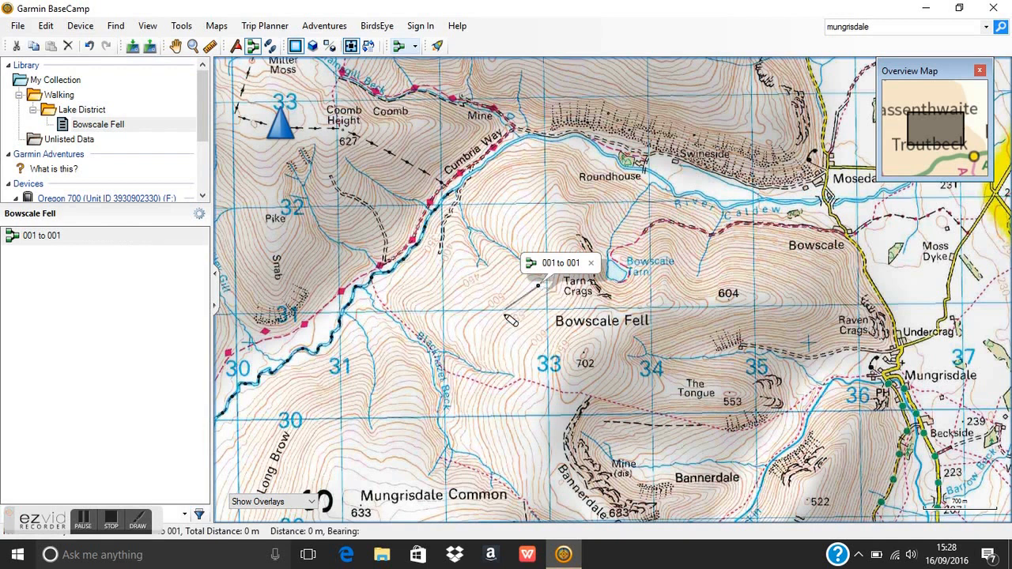
click(595, 377)
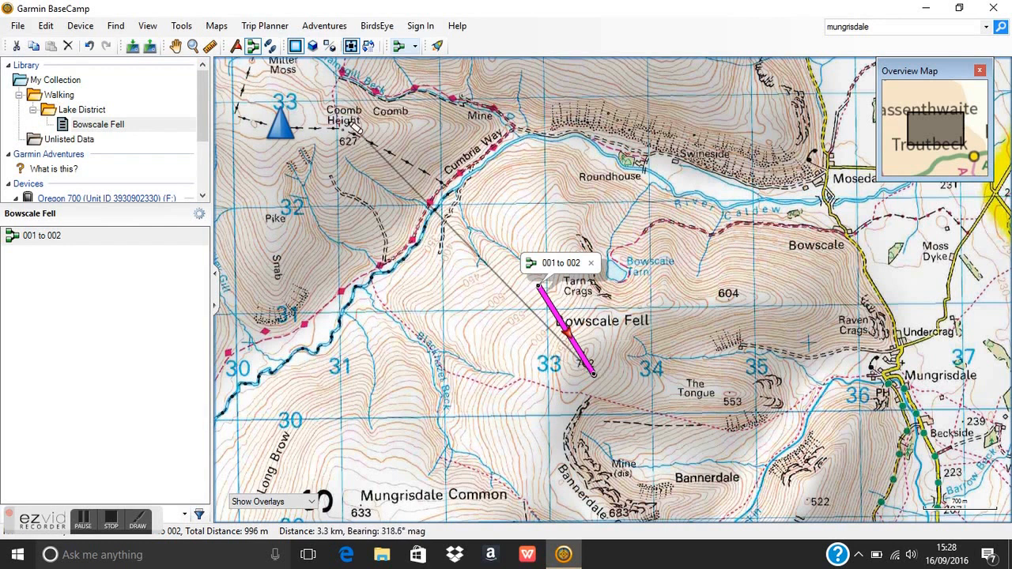
click(45, 26)
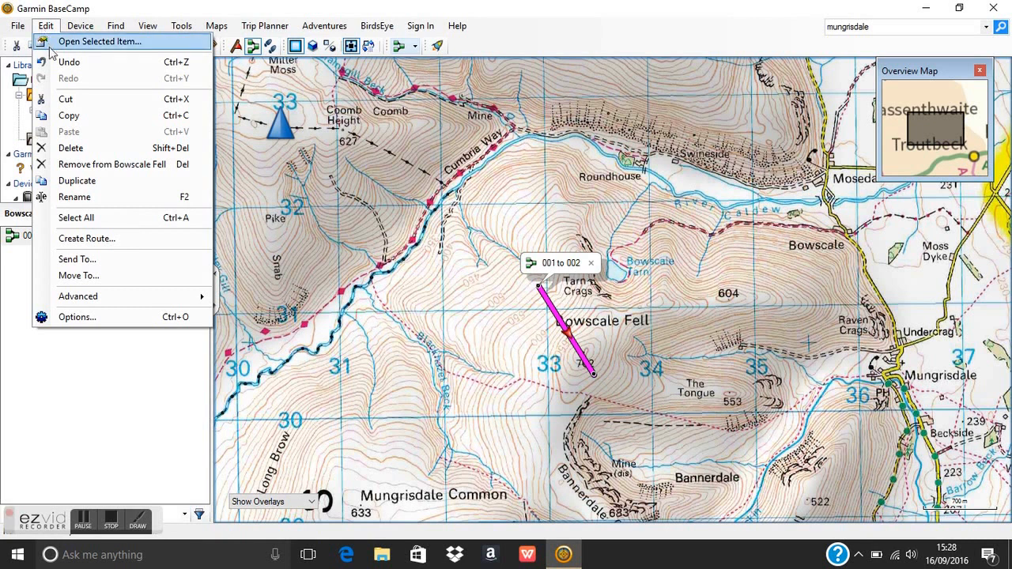
click(62, 63)
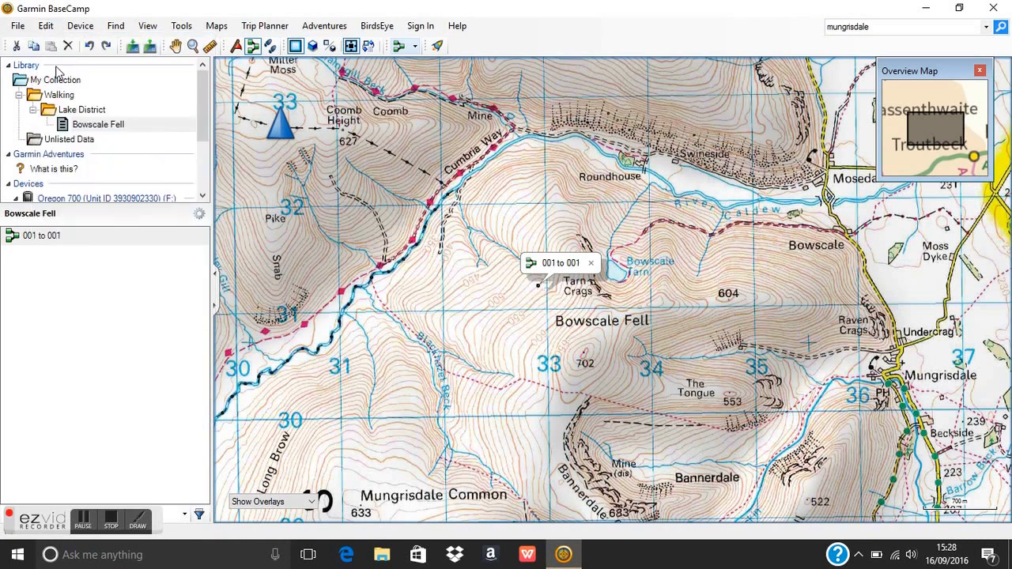
click(51, 26)
click(71, 64)
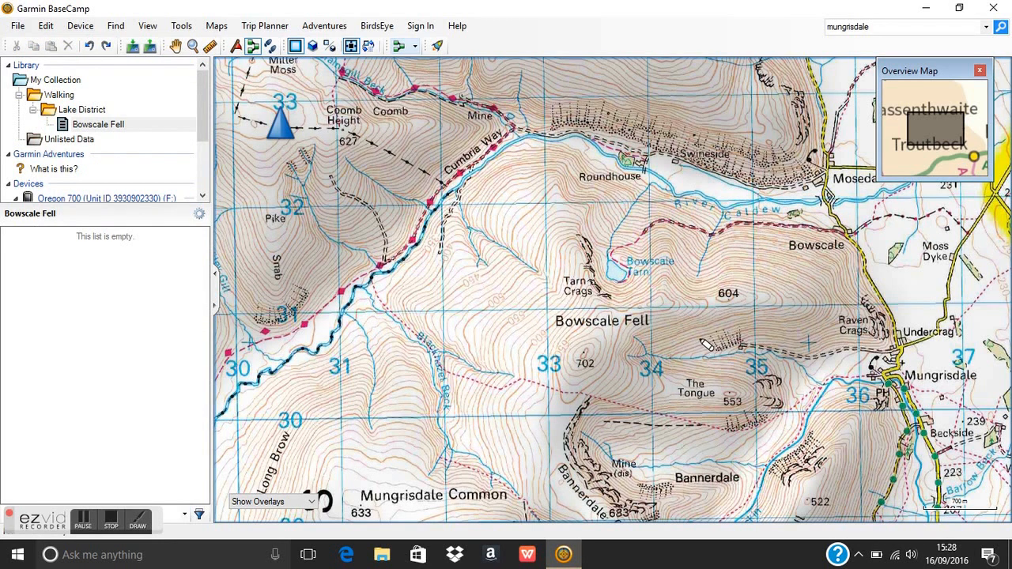
mouse_move(233, 93)
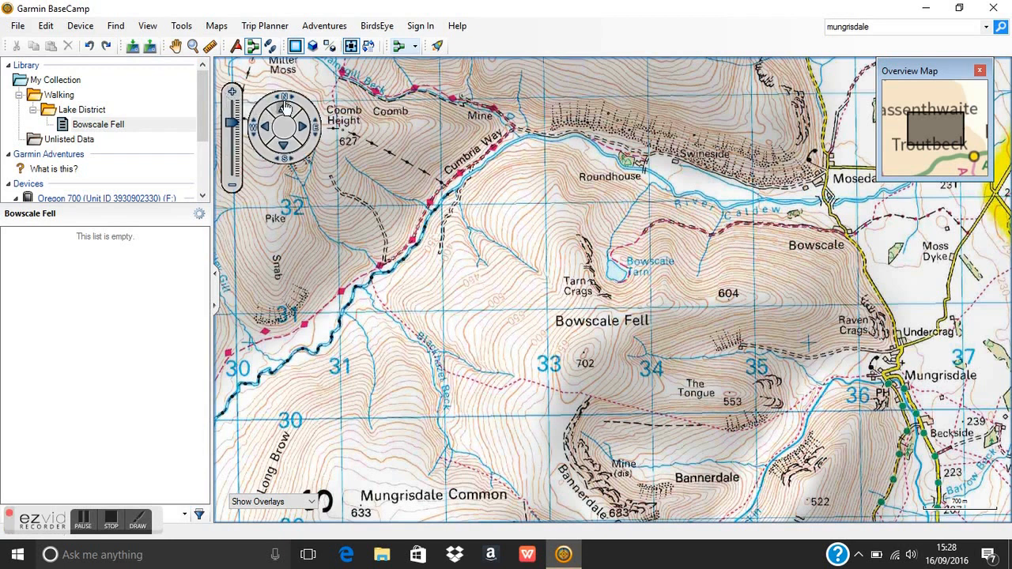
click(302, 126)
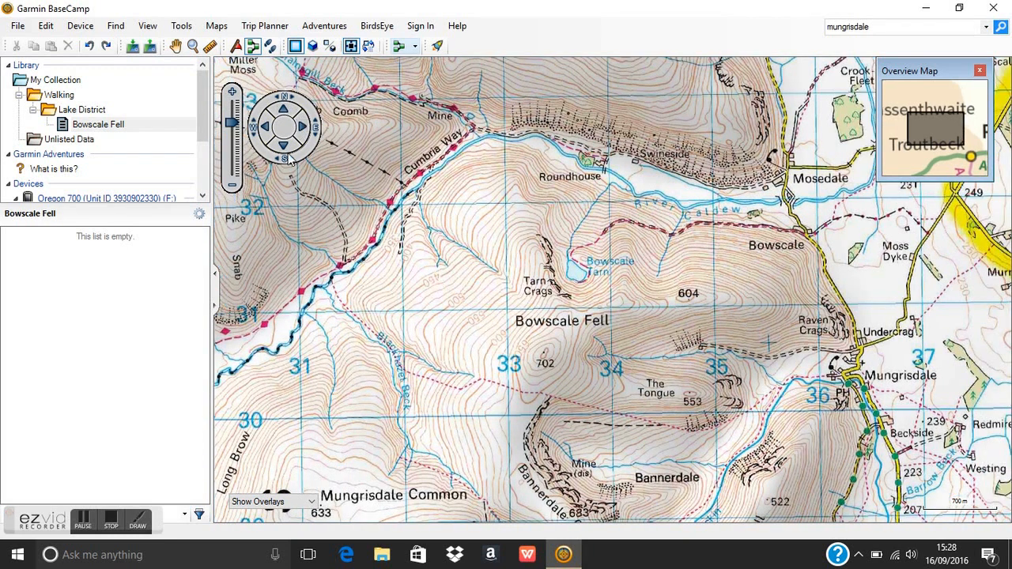
click(265, 127)
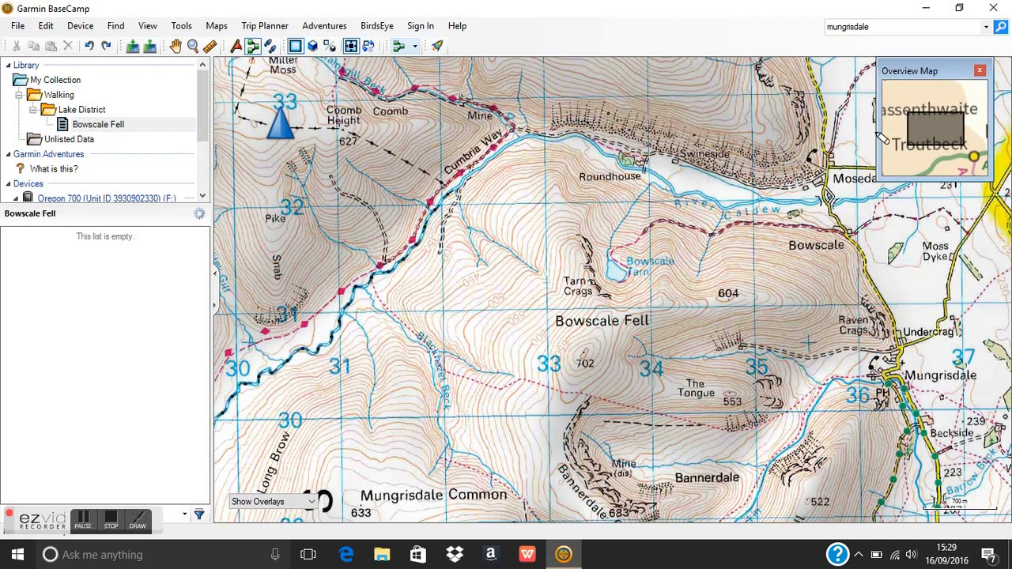
Close the overview map and place the route's starting point at Mungrisdale, dismissing the route label
click(980, 71)
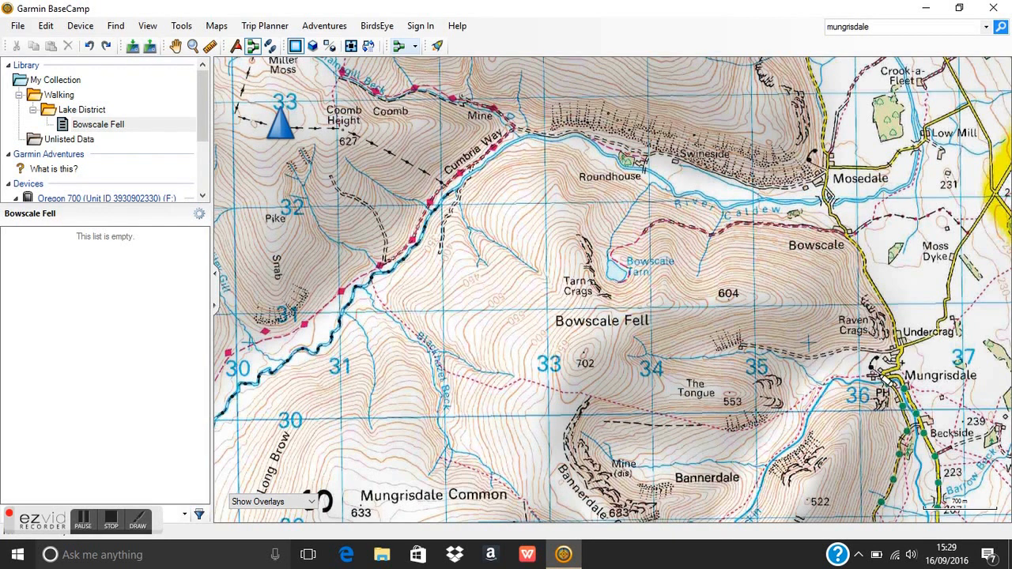
click(877, 375)
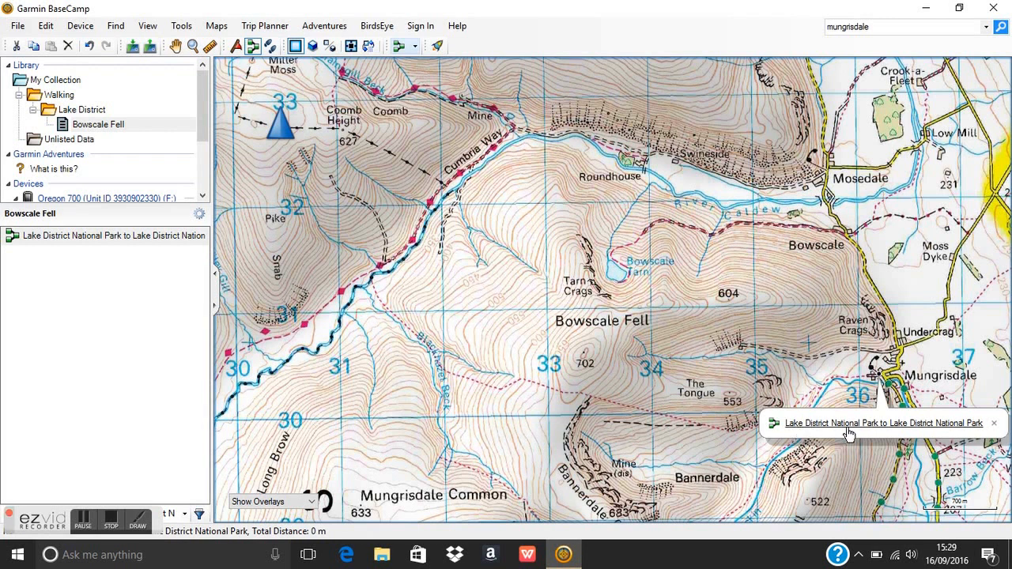
click(995, 425)
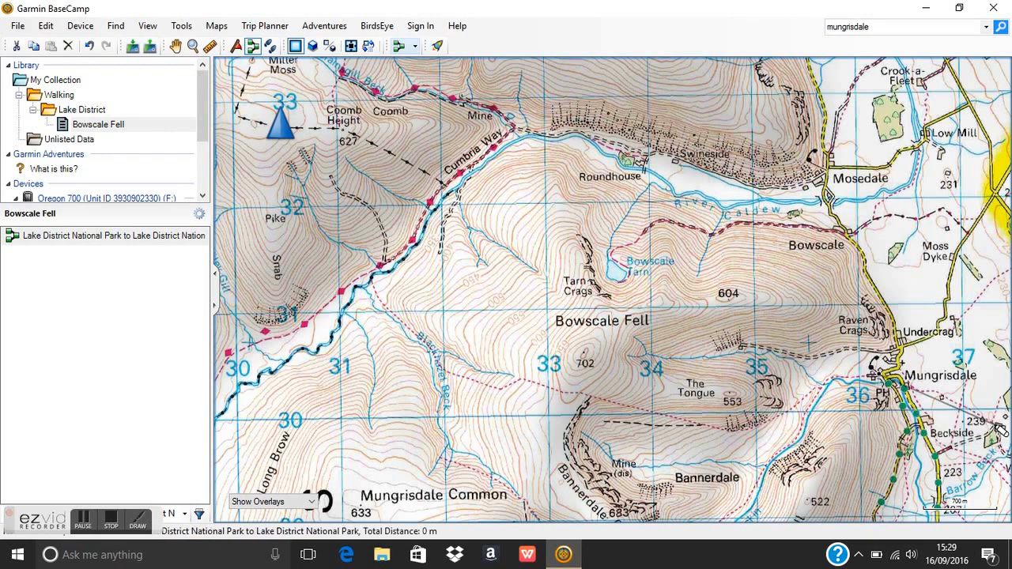
Extend the route west from Mungrisdale past The Tongue and along the footpath south of Bowscale Fell
click(834, 377)
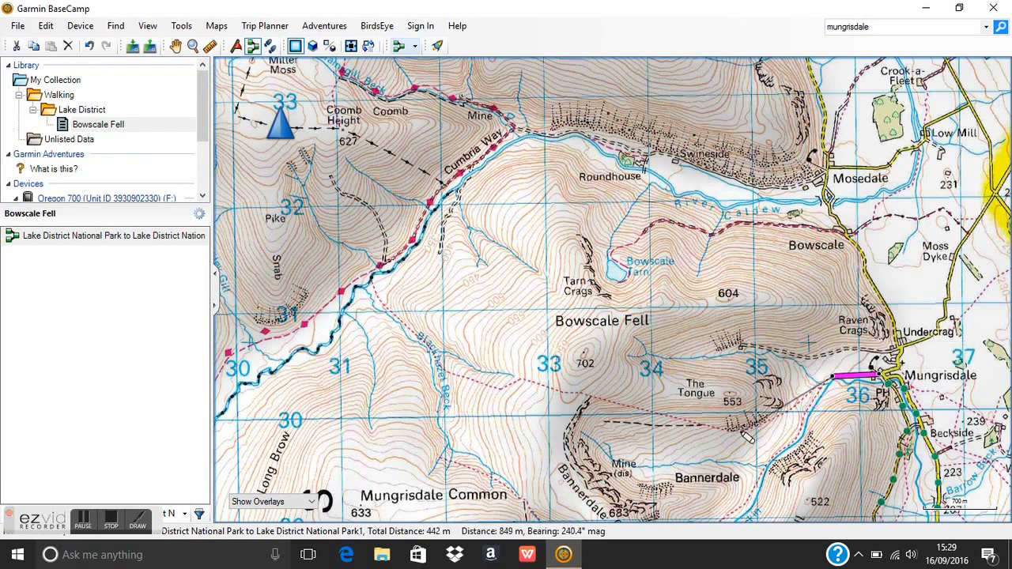
click(770, 419)
click(735, 430)
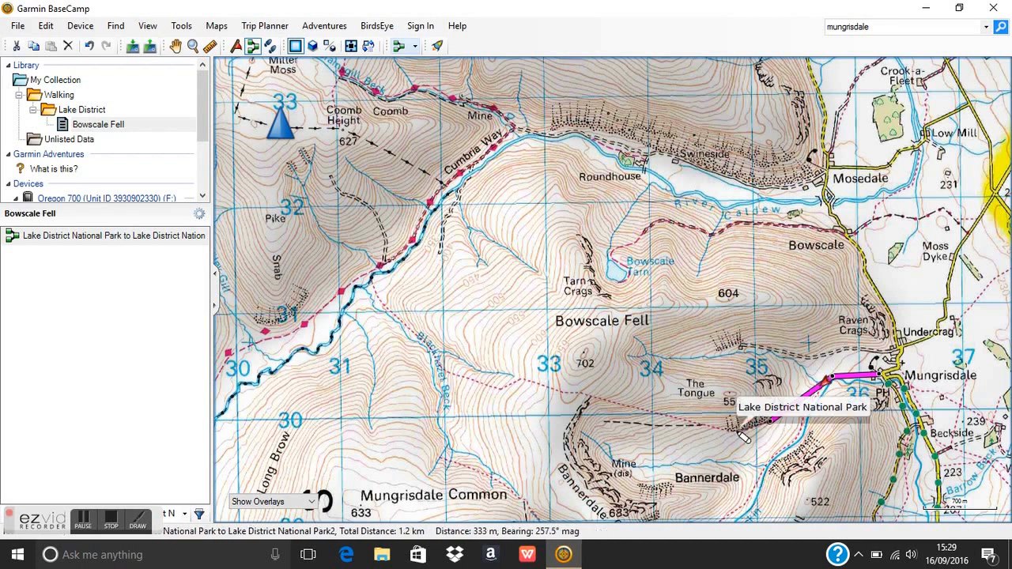
click(583, 393)
click(560, 392)
click(522, 378)
click(502, 388)
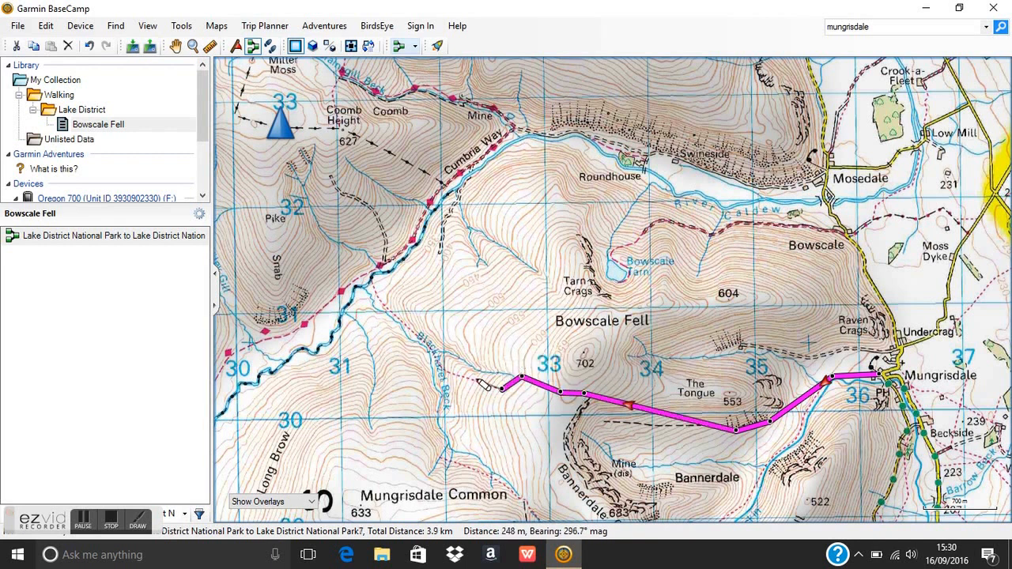
Continue the route northwest alongside Blackhazel Beck and across the river to the Cumbria Way
click(445, 372)
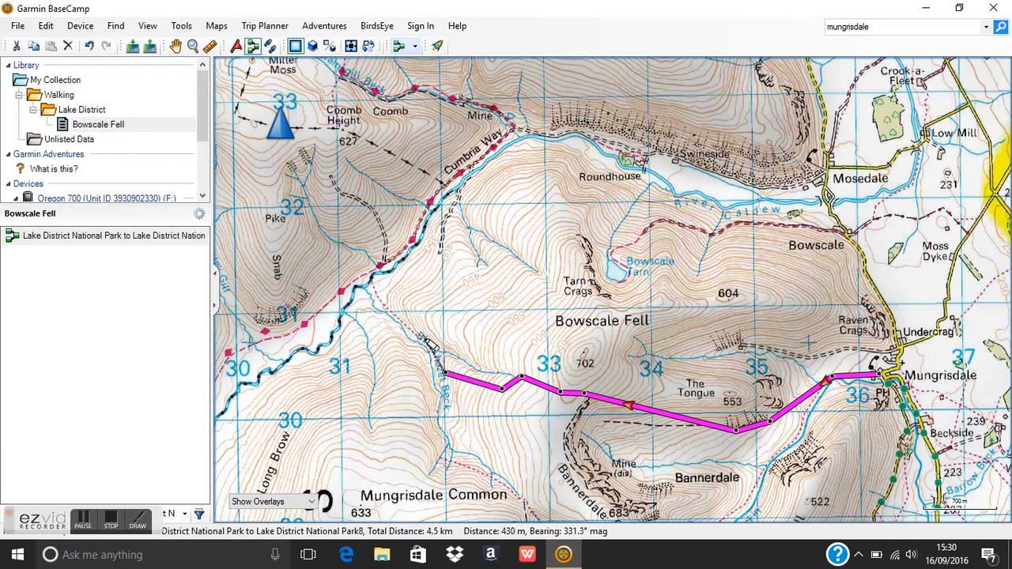
click(418, 335)
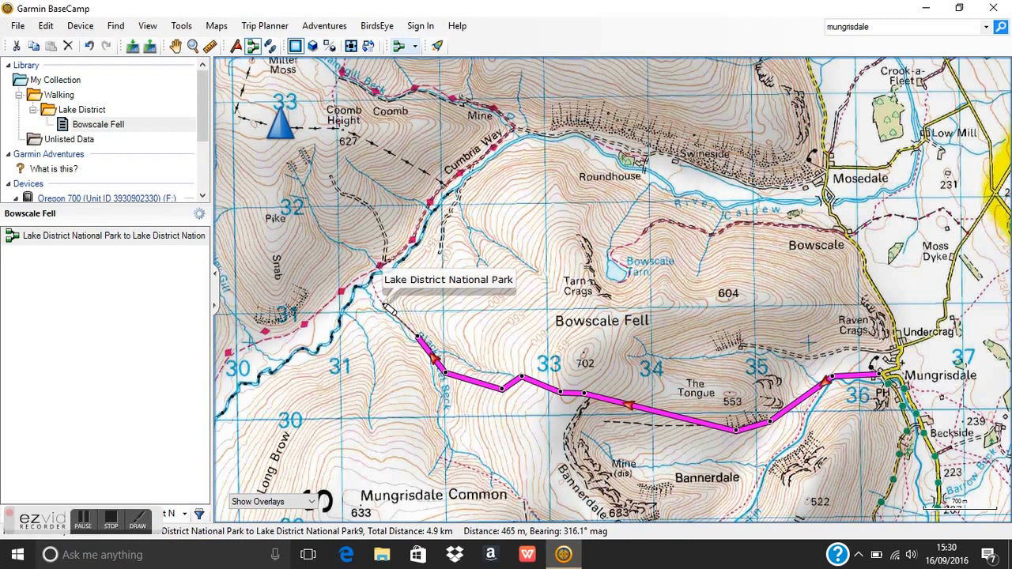
click(383, 304)
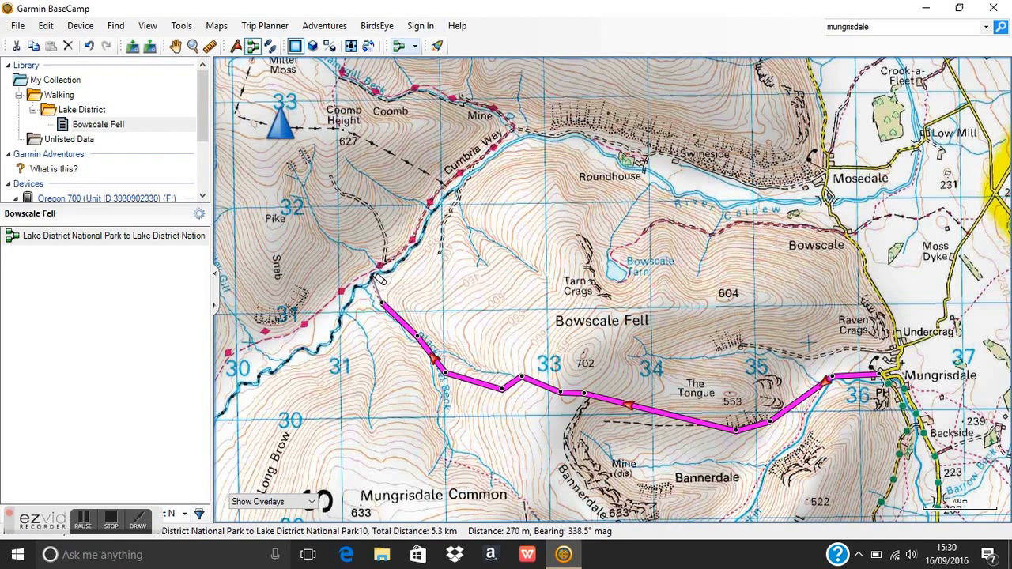
click(368, 269)
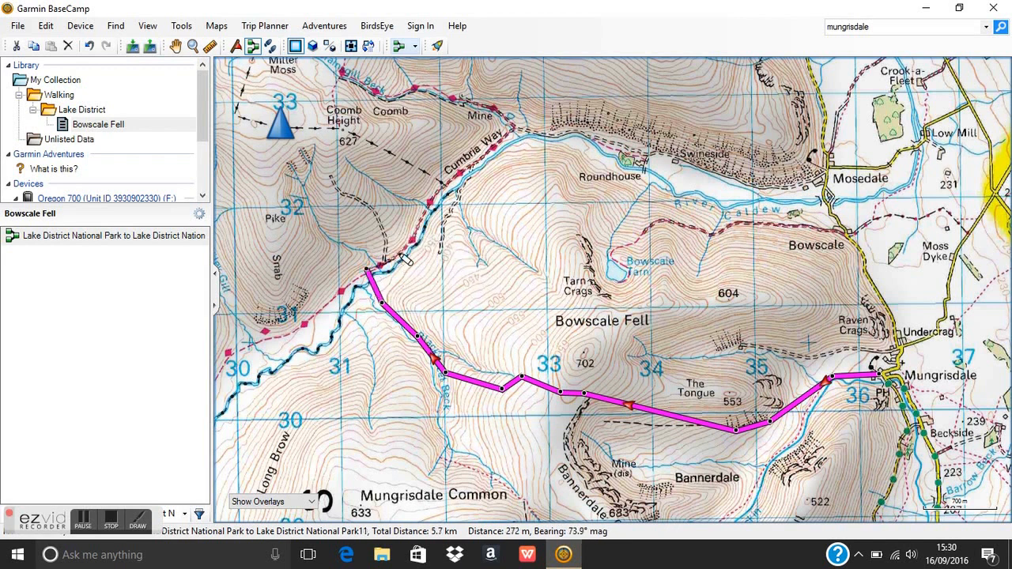
Extend the route northeast along the Cumbria Way to the track junction beside the mine
click(412, 240)
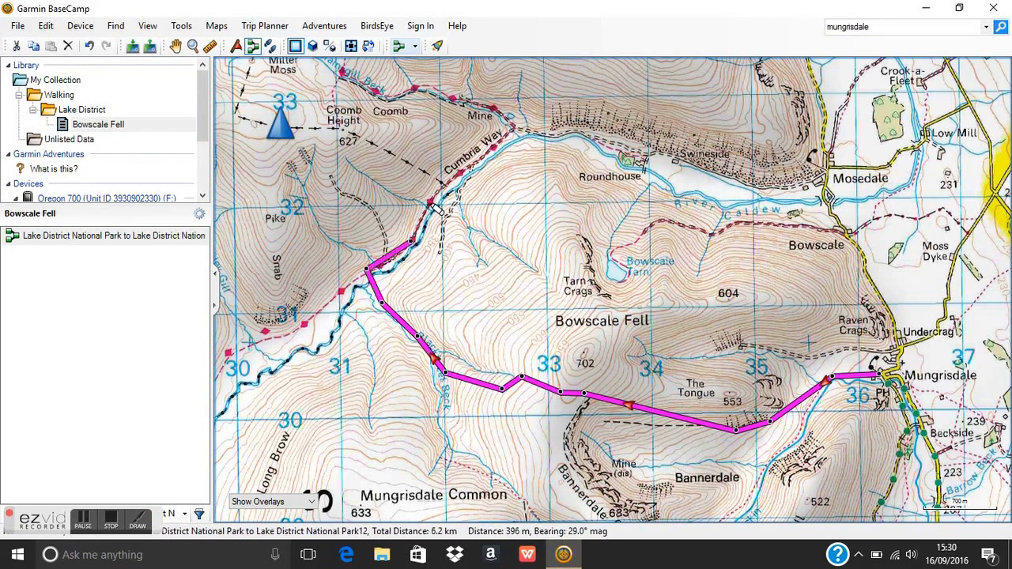
click(430, 203)
click(503, 161)
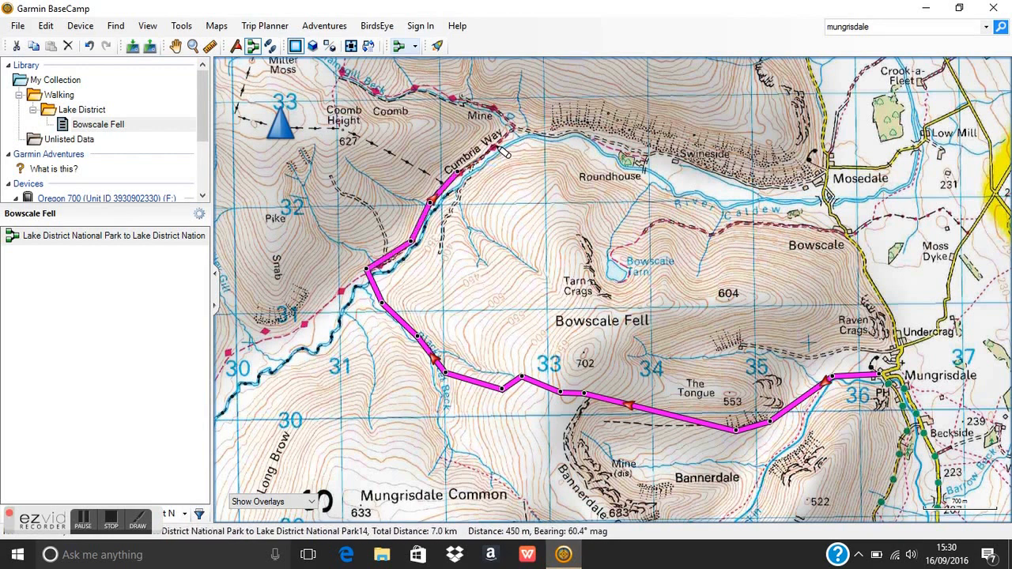
click(514, 136)
click(516, 129)
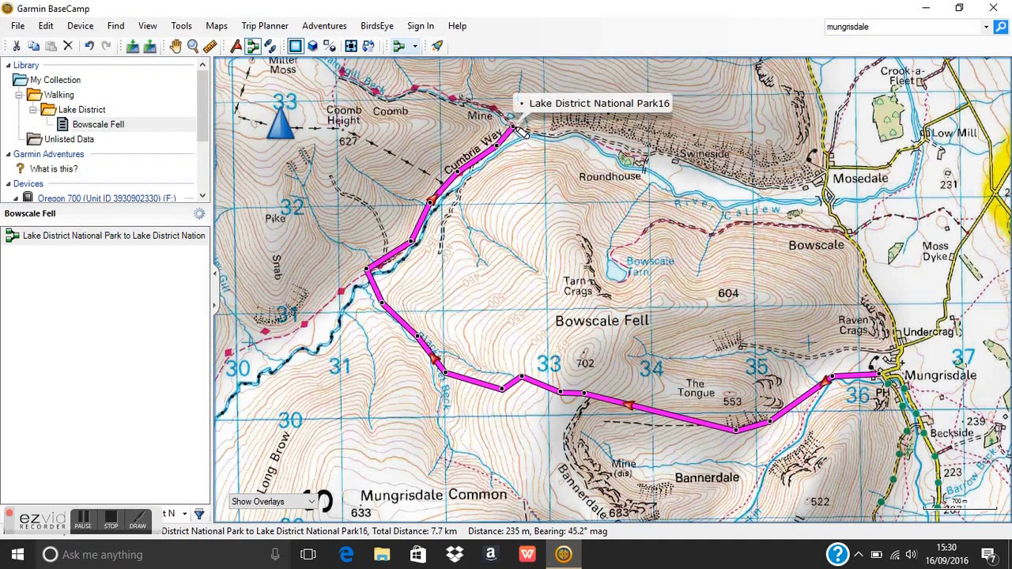
Continue the route east above the River Caldew, past Roundhouse and Swineside, to the road at Mosedale
click(558, 136)
click(578, 130)
click(633, 151)
click(664, 151)
click(759, 185)
click(791, 188)
click(820, 172)
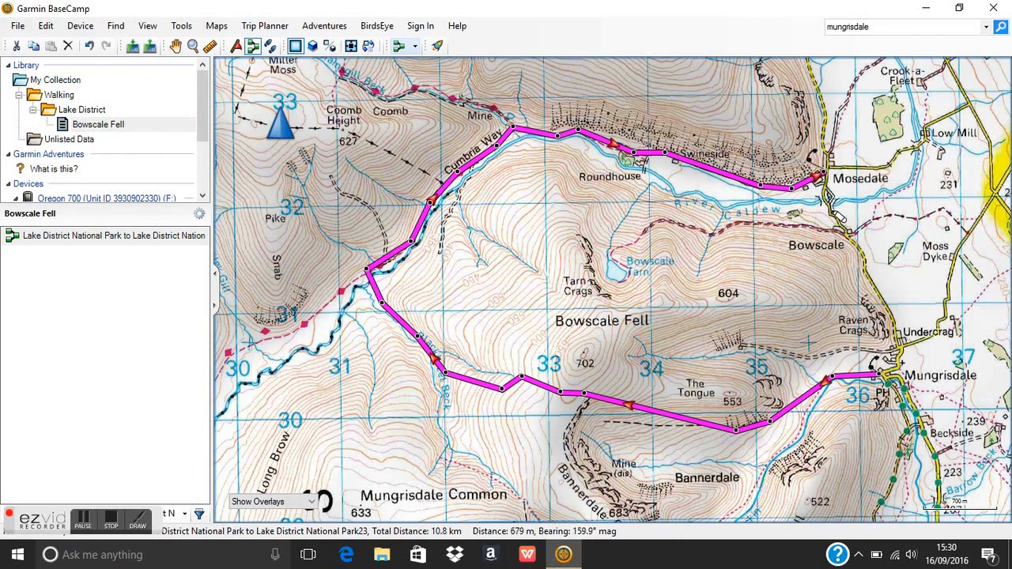
Bring the route south along the road from Mosedale through Bowscale and Undercrag to the edge of Mungrisdale
click(827, 203)
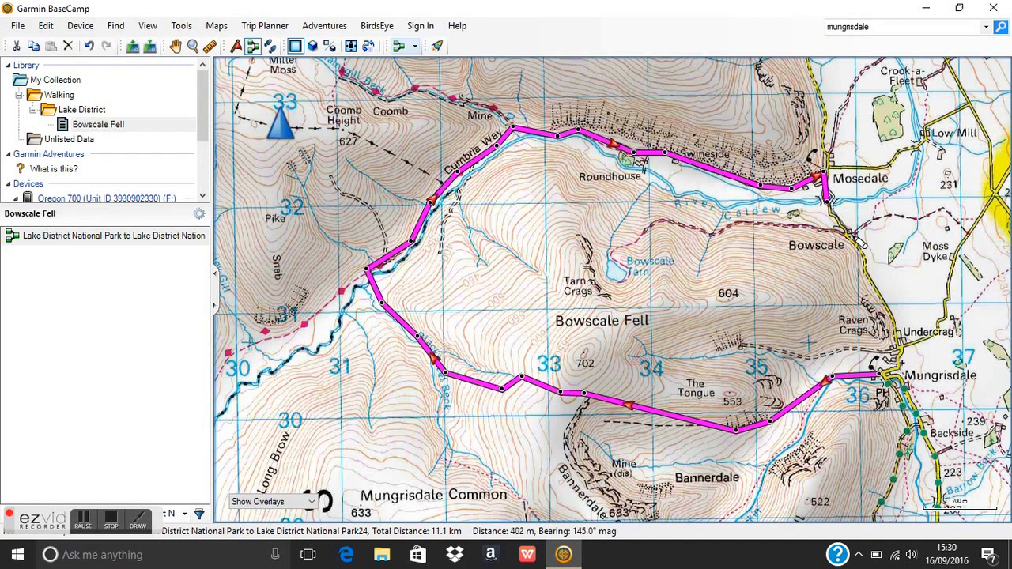
click(851, 235)
click(865, 272)
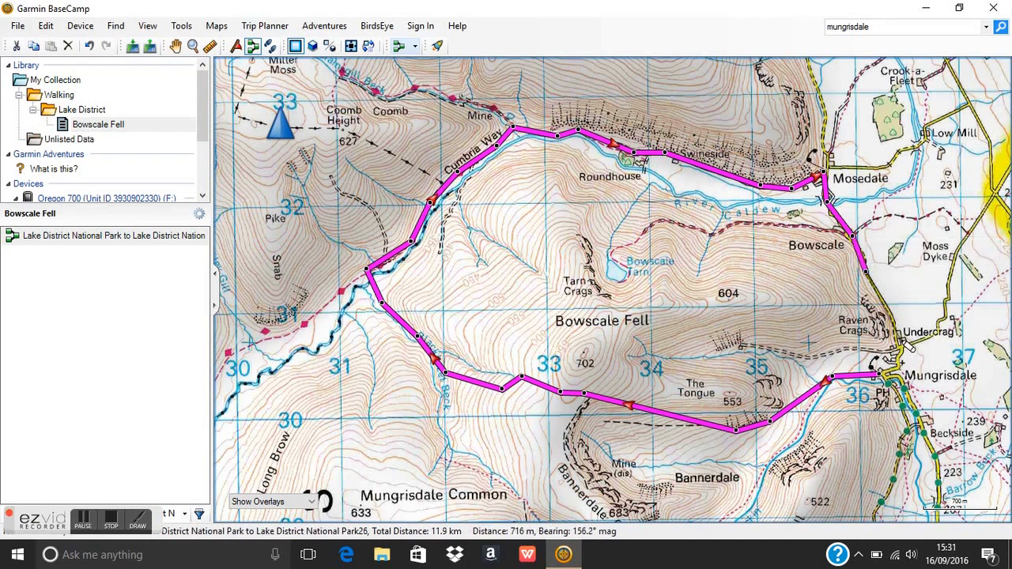
click(900, 339)
click(903, 359)
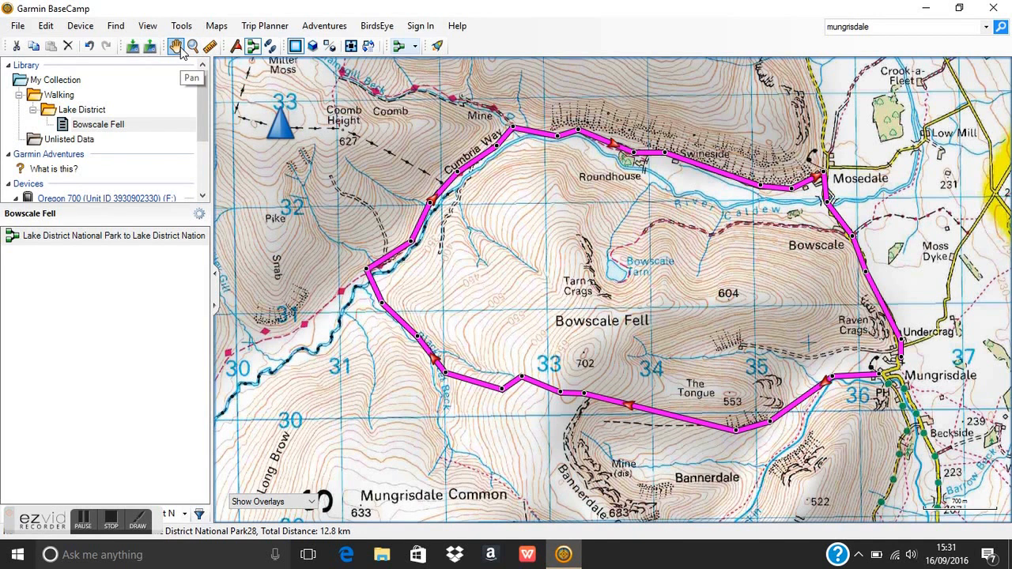
Add an extra route point south of Mungrisdale, and undo it
click(870, 464)
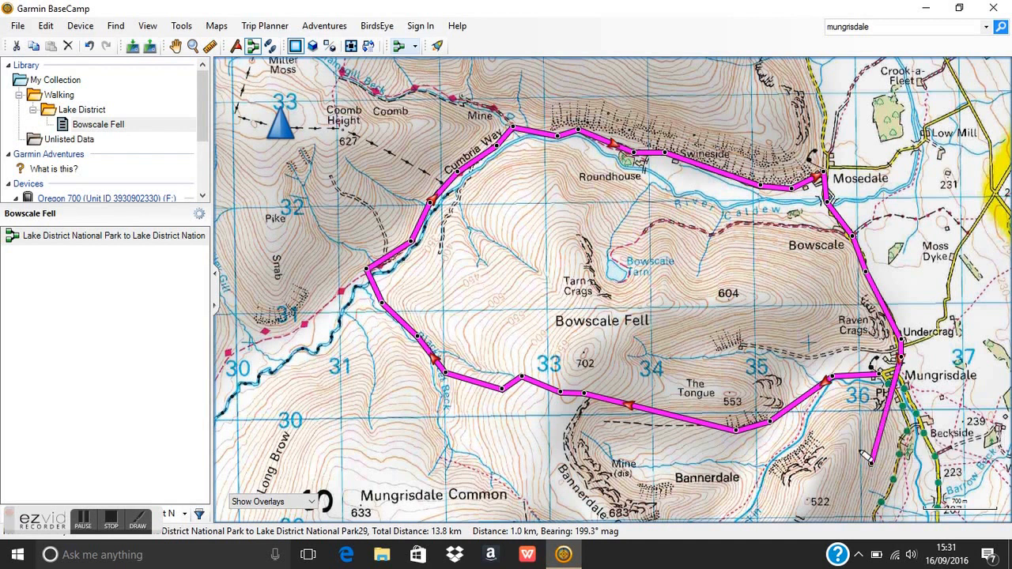
click(46, 26)
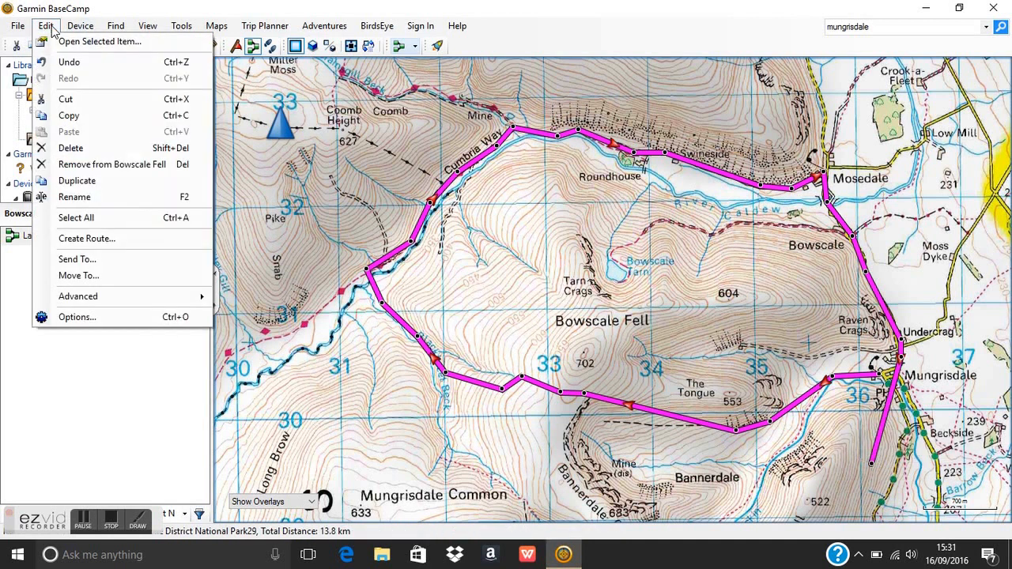
click(71, 62)
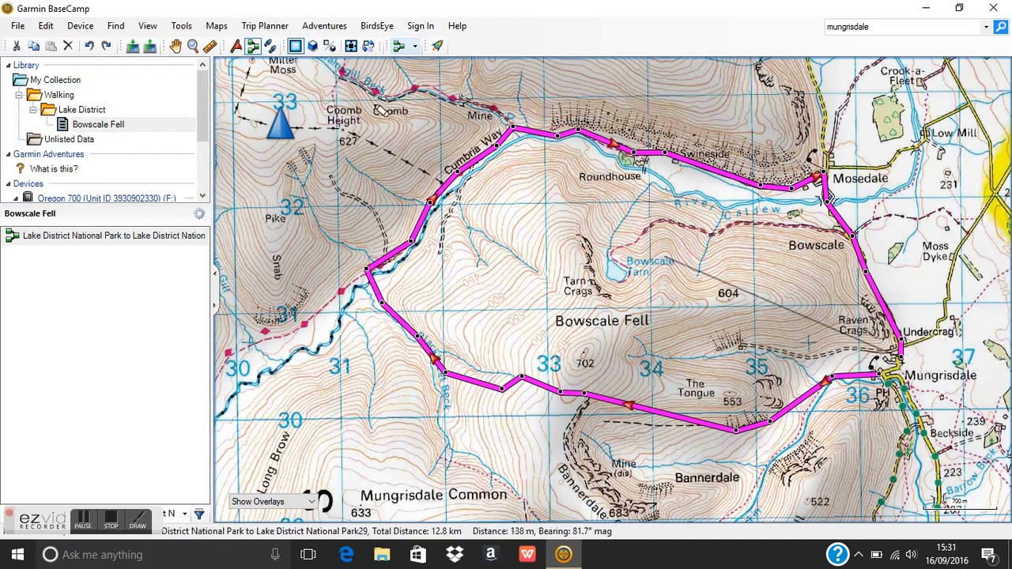
Finish drawing the route by switching to the Pan tool
mouse_move(281, 125)
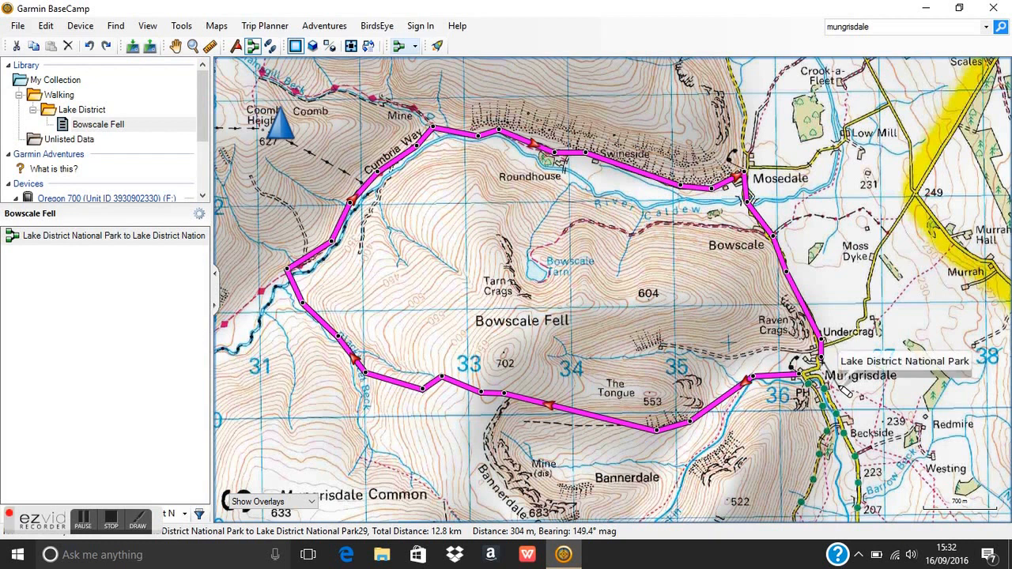
mouse_move(271, 102)
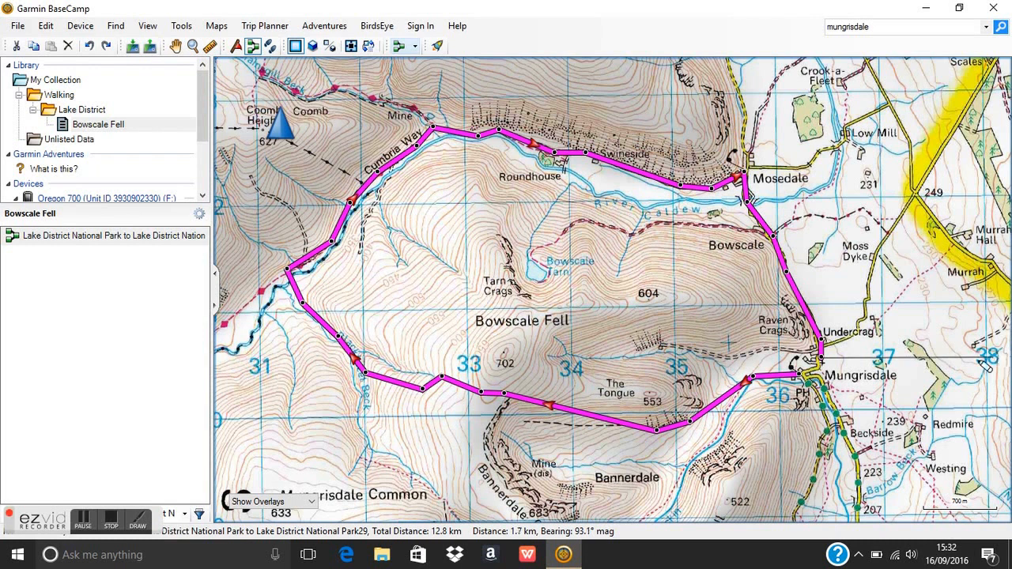
click(174, 47)
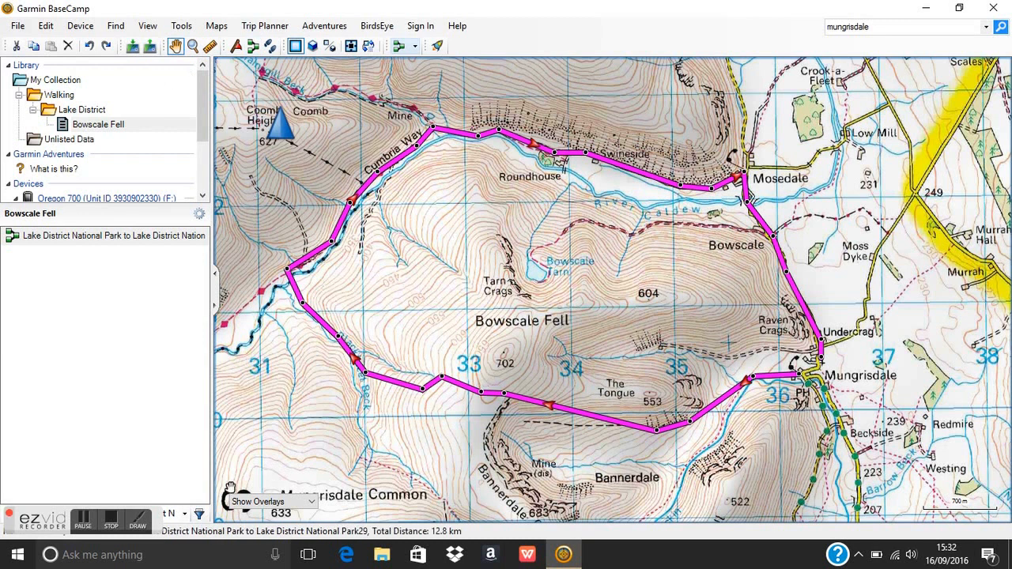